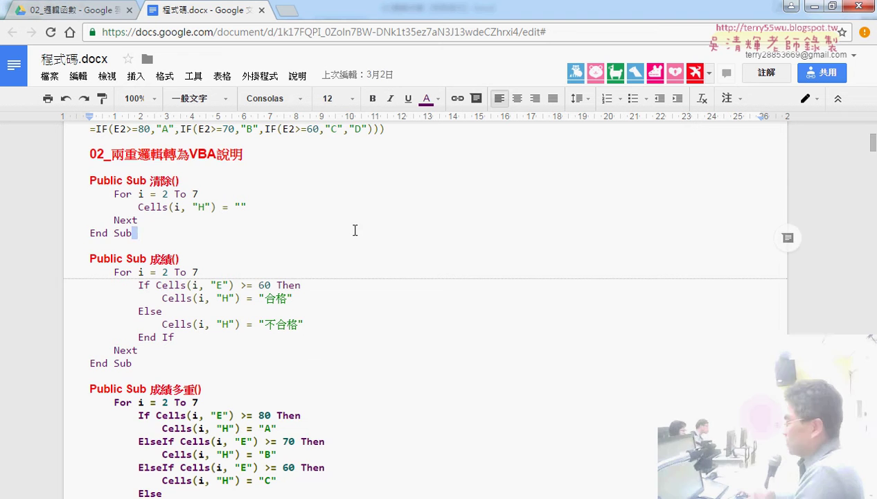
Scroll up to the formulas in the code notes, then minimize Chrome to reveal workbook 02邏輯函數
{"action": "scroll", "coordinate": [354, 229], "scroll_direction": "up", "scroll_amount": 1}
{"action": "left_click_drag", "start_coordinate": [90, 197], "coordinate": [410, 198]}
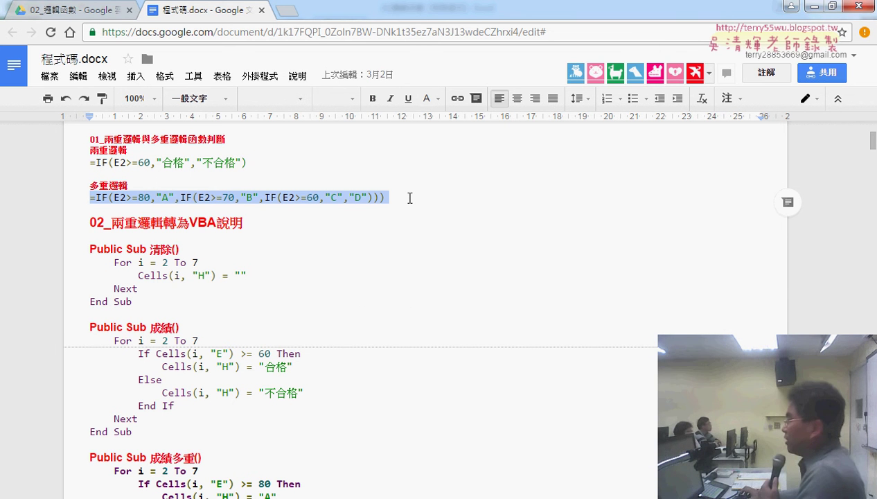
{"action": "left_click", "coordinate": [812, 6]}
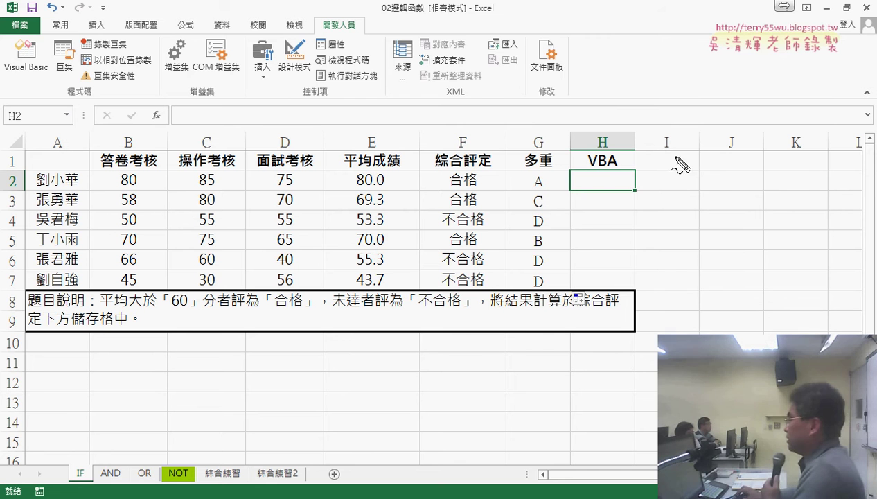
Draw three red boxes beside the table and circle 合格 in F2 and 不合格 in F4
{"action": "mouse_move", "coordinate": [675, 158]}
{"action": "left_mouse_down"}
{"action": "mouse_move", "coordinate": [675, 185]}
{"action": "mouse_move", "coordinate": [732, 178]}
{"action": "mouse_move", "coordinate": [708, 182]}
{"action": "left_mouse_up"}
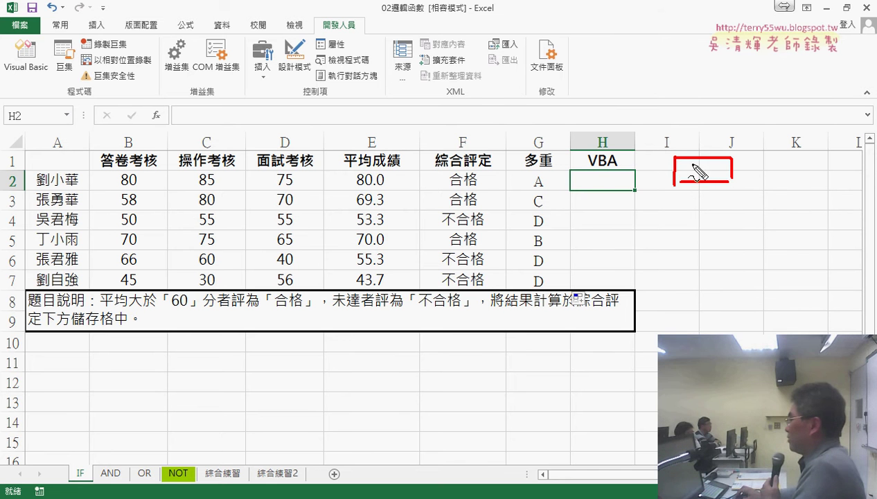
{"action": "left_click_drag", "start_coordinate": [452, 181], "coordinate": [478, 188]}
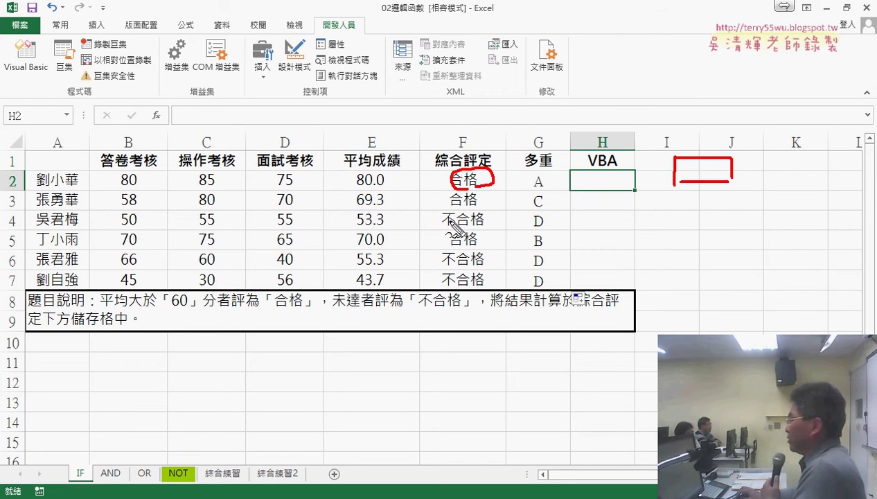
{"action": "left_click_drag", "start_coordinate": [449, 221], "coordinate": [478, 231]}
{"action": "mouse_move", "coordinate": [676, 201]}
{"action": "left_mouse_down"}
{"action": "mouse_move", "coordinate": [676, 223]}
{"action": "mouse_move", "coordinate": [732, 222]}
{"action": "mouse_move", "coordinate": [677, 223]}
{"action": "left_mouse_up"}
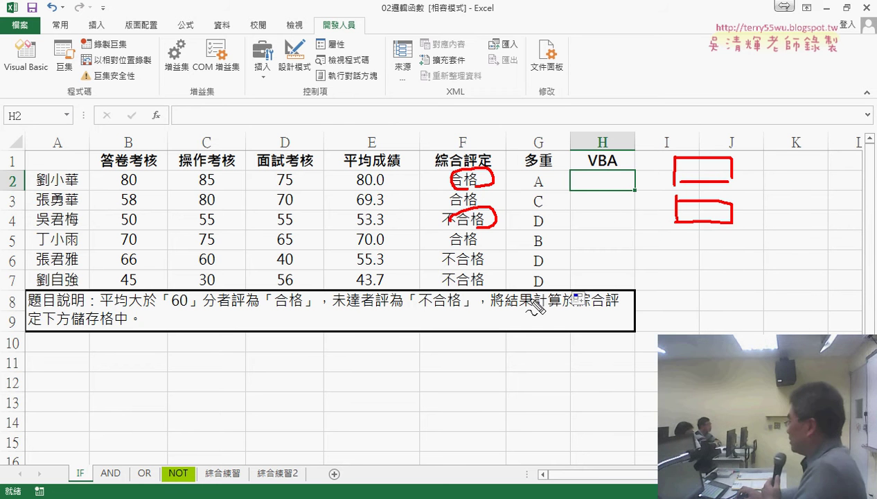
{"action": "mouse_move", "coordinate": [679, 235]}
{"action": "left_mouse_down"}
{"action": "mouse_move", "coordinate": [680, 260]}
{"action": "mouse_move", "coordinate": [743, 260]}
{"action": "mouse_move", "coordinate": [678, 262]}
{"action": "left_mouse_up"}
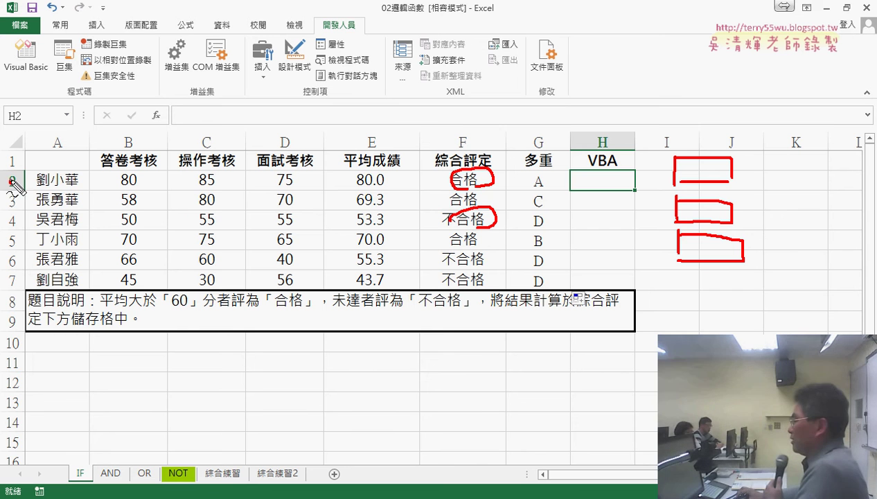
Mark rows 2 and 7 and the column H header in red, plus small marks near F3 and the boxes
{"action": "left_click_drag", "start_coordinate": [11, 181], "coordinate": [20, 193]}
{"action": "left_click_drag", "start_coordinate": [10, 282], "coordinate": [16, 287]}
{"action": "left_click_drag", "start_coordinate": [489, 200], "coordinate": [498, 194]}
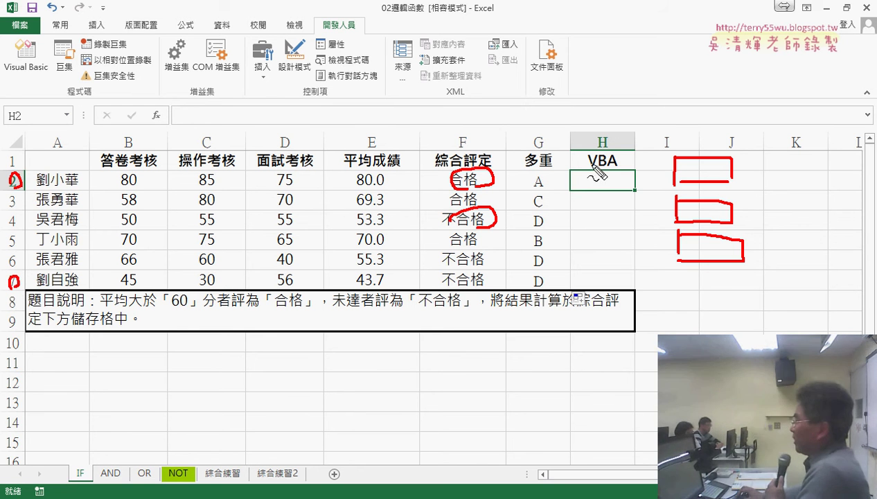
{"action": "left_click_drag", "start_coordinate": [594, 152], "coordinate": [610, 142]}
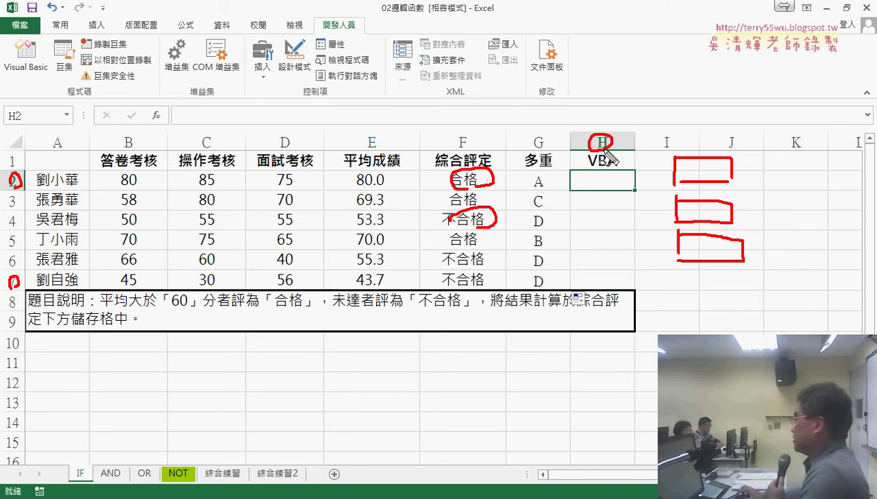
{"action": "left_click_drag", "start_coordinate": [758, 240], "coordinate": [780, 253]}
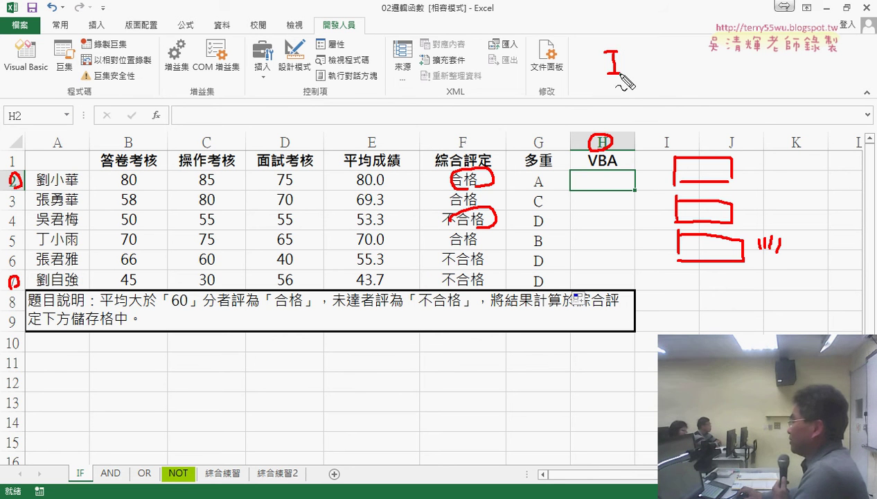
Handwrite 'If ( ) Then / Else' in red ink, then clear all pen annotations with Escape
{"action": "mouse_move", "coordinate": [642, 46]}
{"action": "left_mouse_down"}
{"action": "mouse_move", "coordinate": [638, 80]}
{"action": "mouse_move", "coordinate": [647, 60]}
{"action": "left_mouse_up"}
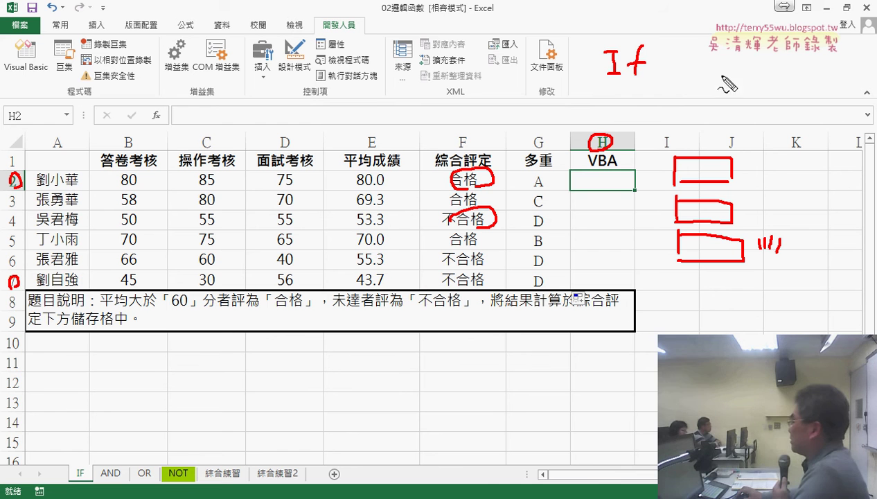
{"action": "mouse_move", "coordinate": [722, 76]}
{"action": "left_mouse_down"}
{"action": "mouse_move", "coordinate": [693, 74]}
{"action": "mouse_move", "coordinate": [723, 77]}
{"action": "left_mouse_up"}
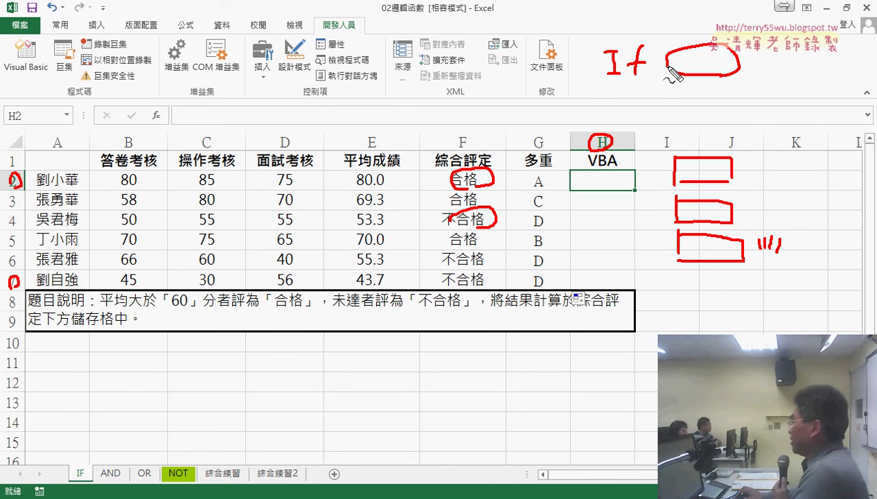
{"action": "mouse_move", "coordinate": [781, 53]}
{"action": "left_mouse_down"}
{"action": "mouse_move", "coordinate": [786, 68]}
{"action": "mouse_move", "coordinate": [839, 72]}
{"action": "left_mouse_up"}
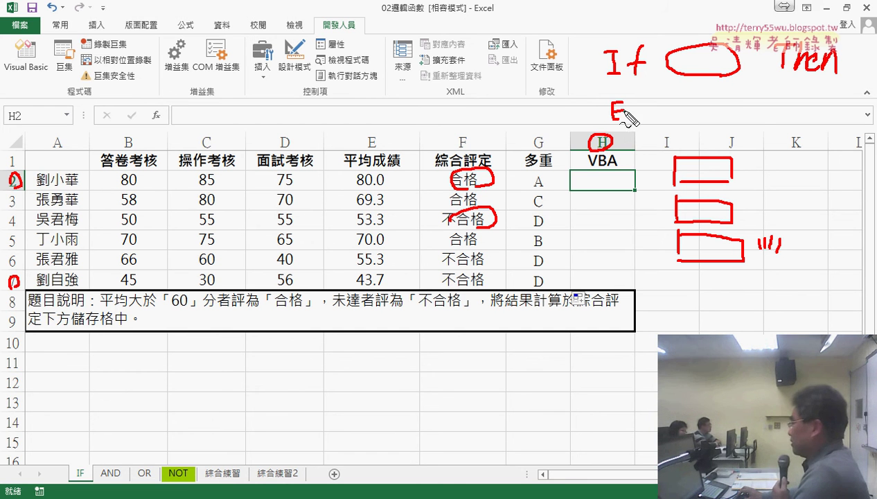
{"action": "mouse_move", "coordinate": [629, 103]}
{"action": "left_mouse_down"}
{"action": "mouse_move", "coordinate": [630, 120]}
{"action": "mouse_move", "coordinate": [663, 118]}
{"action": "left_mouse_up"}
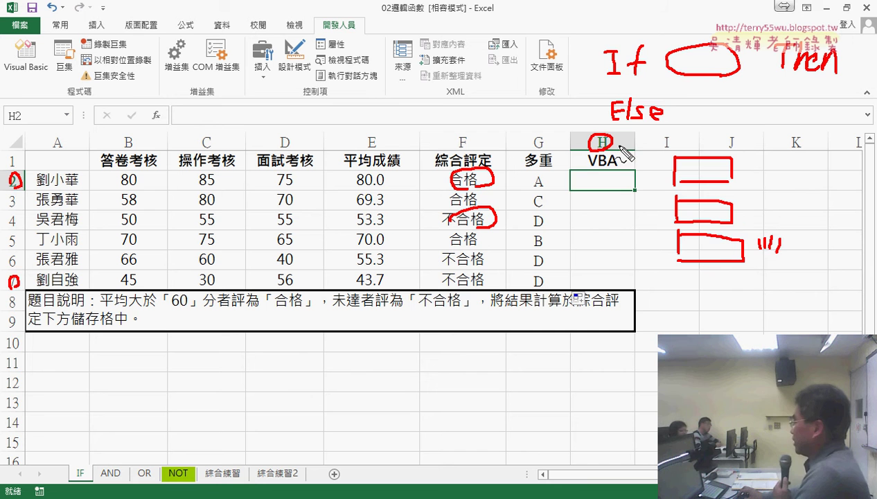
{"action": "key", "text": "Escape"}
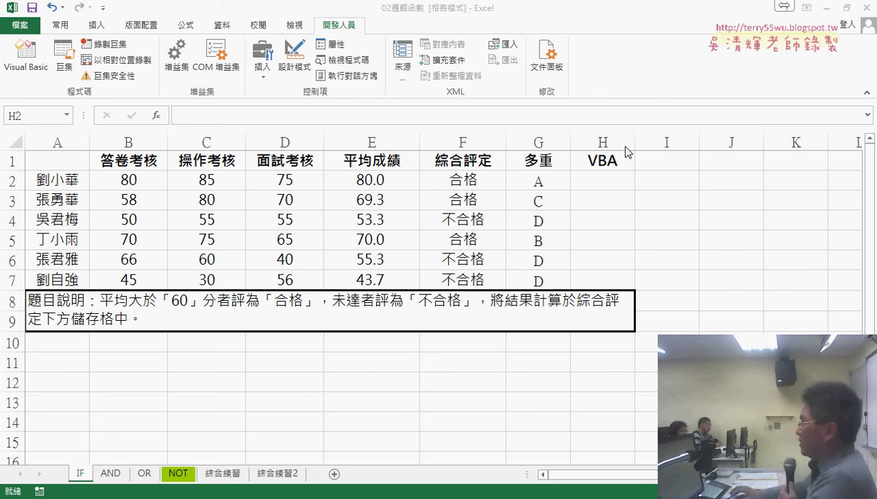
Select H2, open the Visual Basic editor, and insert a module under the 工作表1 (IF) project
{"action": "left_click", "coordinate": [609, 184]}
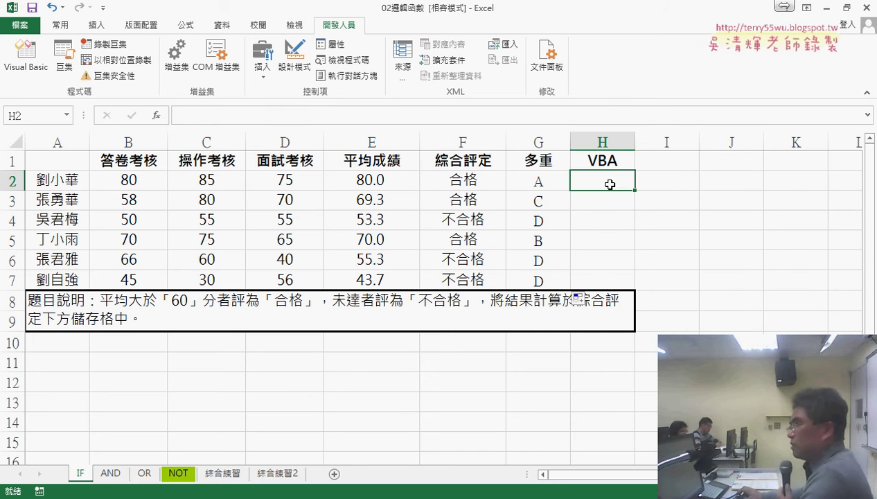
{"action": "left_click", "coordinate": [31, 72]}
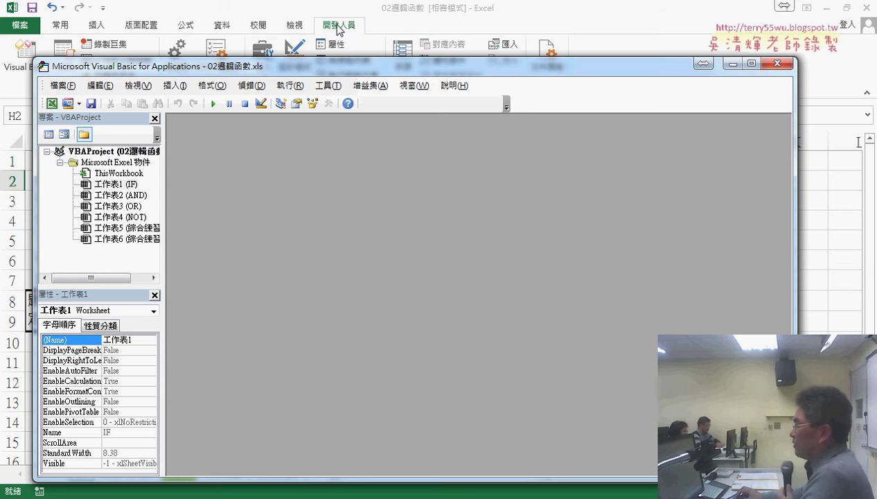
{"action": "right_click", "coordinate": [124, 189]}
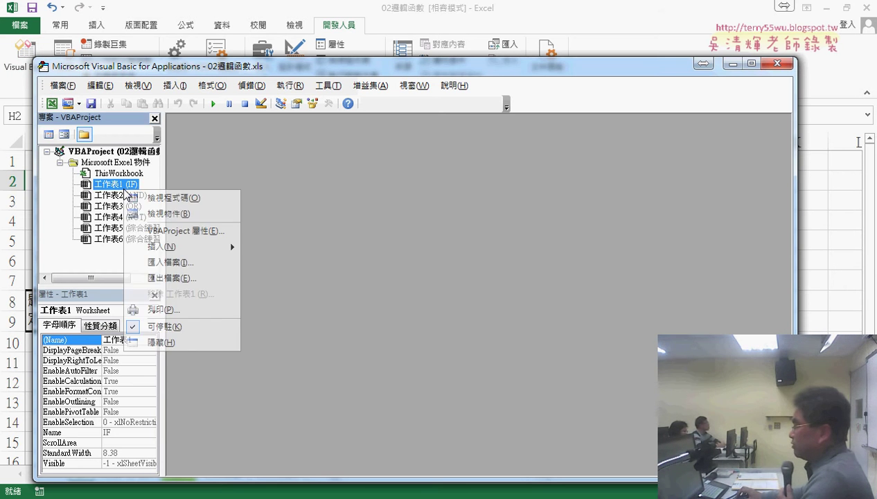
{"action": "mouse_move", "coordinate": [170, 247]}
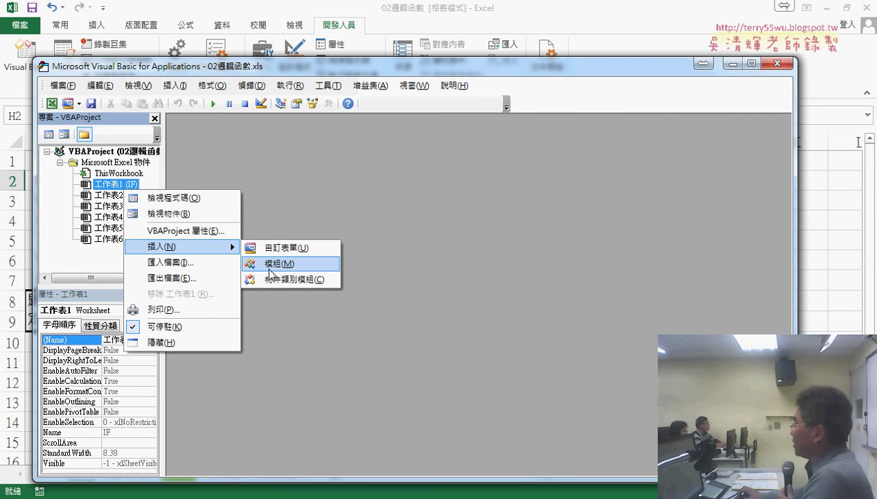
{"action": "left_click", "coordinate": [270, 271]}
Maximize the Module1 window, move the editor up, and bring the 程式碼.docx notes forward
{"action": "double_click", "coordinate": [324, 146]}
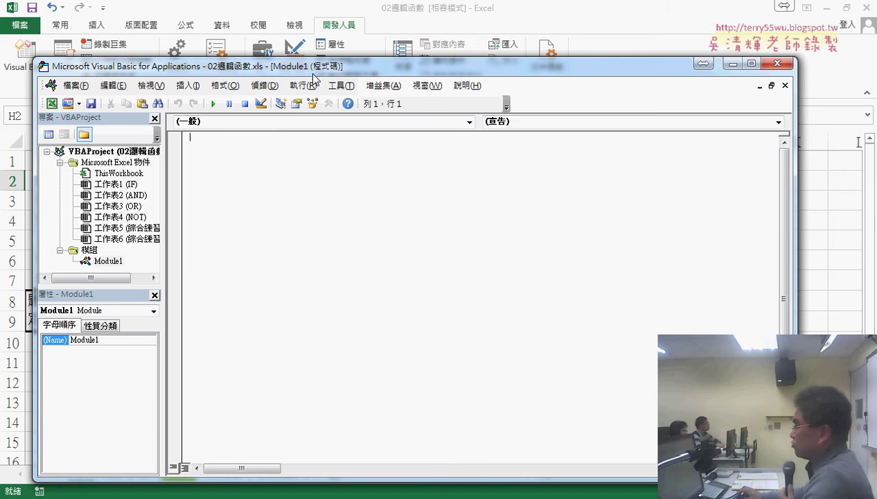
{"action": "left_click_drag", "start_coordinate": [312, 67], "coordinate": [420, 35]}
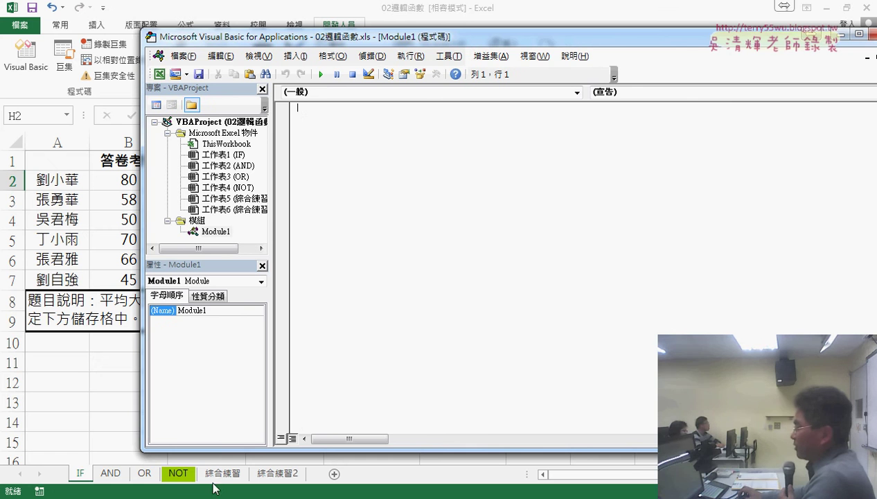
{"action": "mouse_move", "coordinate": [171, 494]}
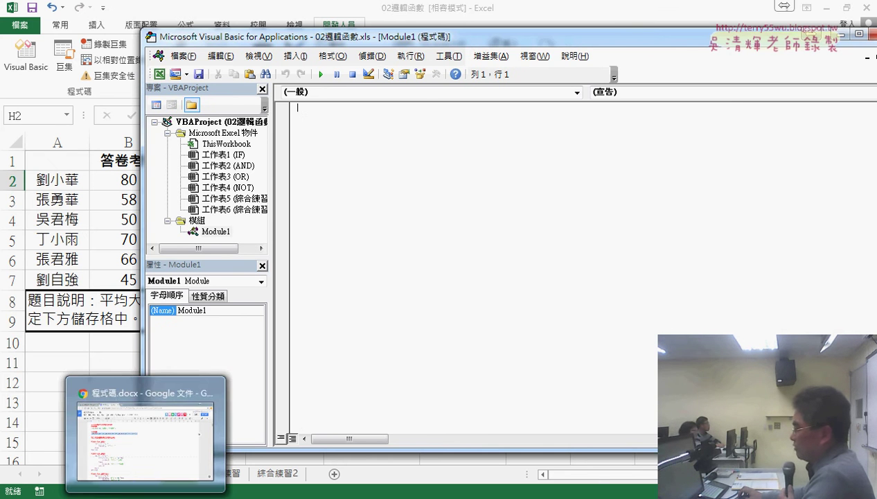
{"action": "left_click", "coordinate": [147, 464]}
Select the macro code from Public Sub 清除 through the 成績多重 End Sub, then minimize Chrome
{"action": "left_click", "coordinate": [107, 238]}
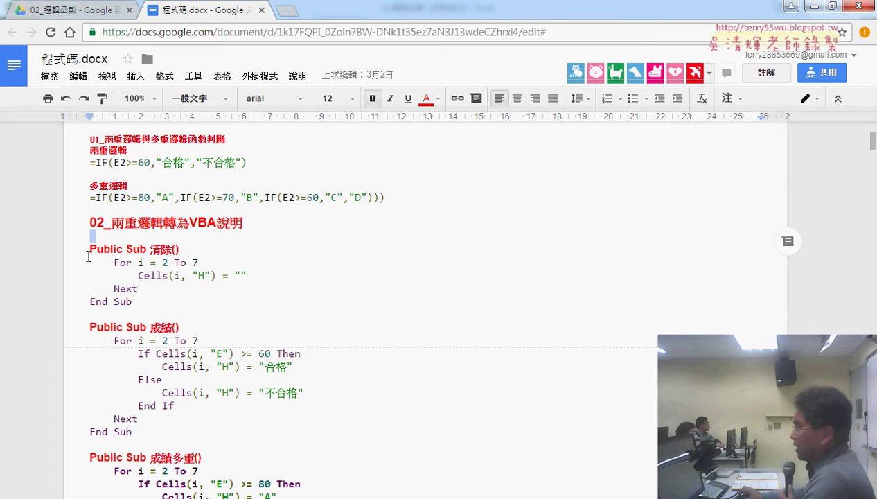
{"action": "scroll", "coordinate": [184, 291], "scroll_direction": "down", "scroll_amount": 2}
{"action": "scroll", "coordinate": [185, 305], "scroll_direction": "down", "scroll_amount": 2}
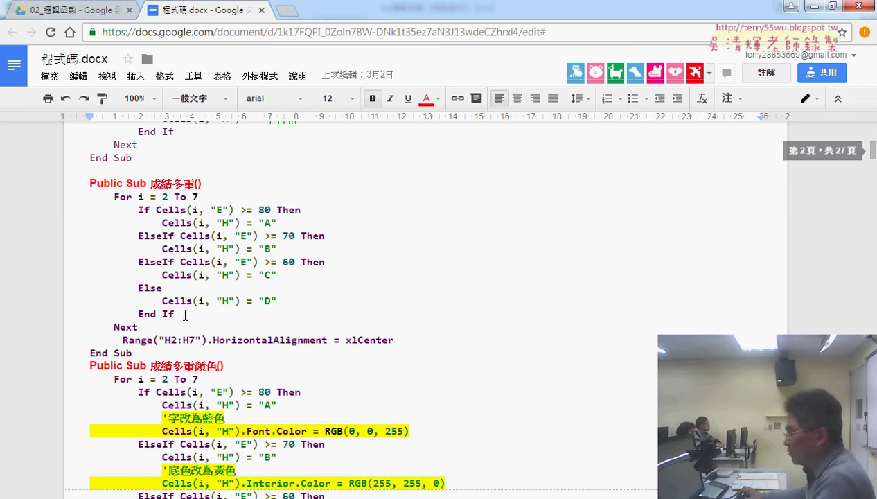
{"action": "left_click", "coordinate": [142, 354], "text": "shift"}
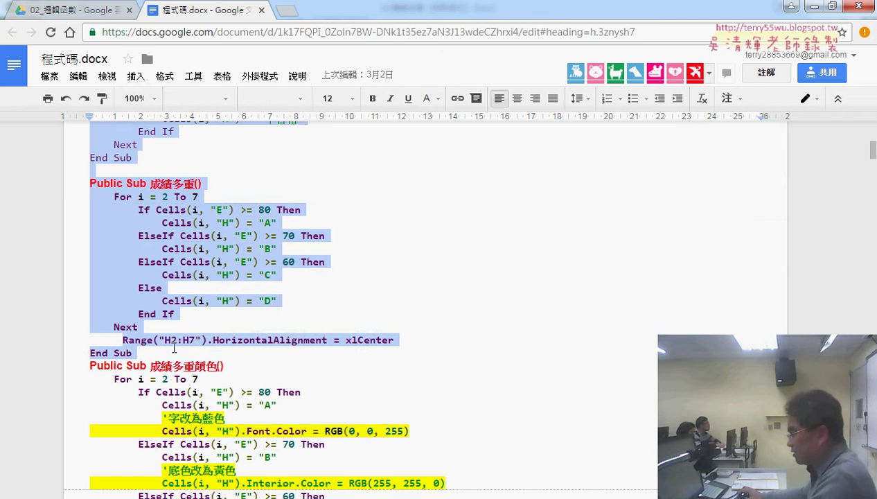
{"action": "scroll", "coordinate": [206, 323], "scroll_direction": "up", "scroll_amount": 2}
{"action": "scroll", "coordinate": [178, 201], "scroll_direction": "up", "scroll_amount": 2}
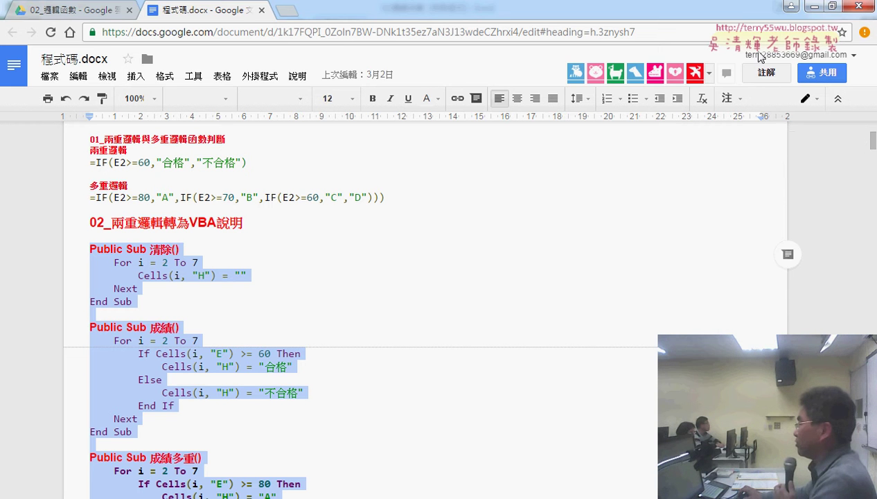
{"action": "left_click", "coordinate": [810, 8]}
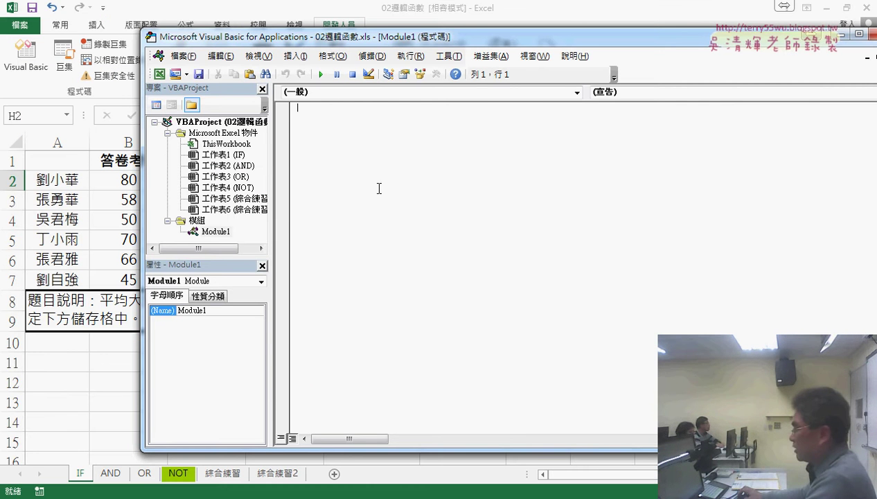
Paste the three macros into Module1 and set the Editor Format font size to 12
{"action": "type", "text": "Public Sub 清除()     For i = 2 To 7         Cells(i, \"H\") = \"\"     Next End Sub  Public Sub 成績()     For i = 2 To 7         If Cells(i, \"E\") >= 60 Then             Cells(i, \"H\") = \"合格\"         Else             Cells(i, \"H\") = \"不合格\"         End If     Next End Sub  Public Sub 成績多重()     For i = 2 To 7         If Cells(i, \"E\") >= 80 Then             Cells(i, \"H\") = \"A\"         ElseIf Cells(i, \"E\") >= 70 Then             Cells(i, \"H\") = \"B\"         ElseIf Cells(i, \"E\") >= 60 Then             Cells(i, \"H\") = \"C\"         Else             Cells(i, \"H\") = \"D\"         End If     Next Range(\"H2:H7\").HorizontalAlignment = xlCenter End Sub"}
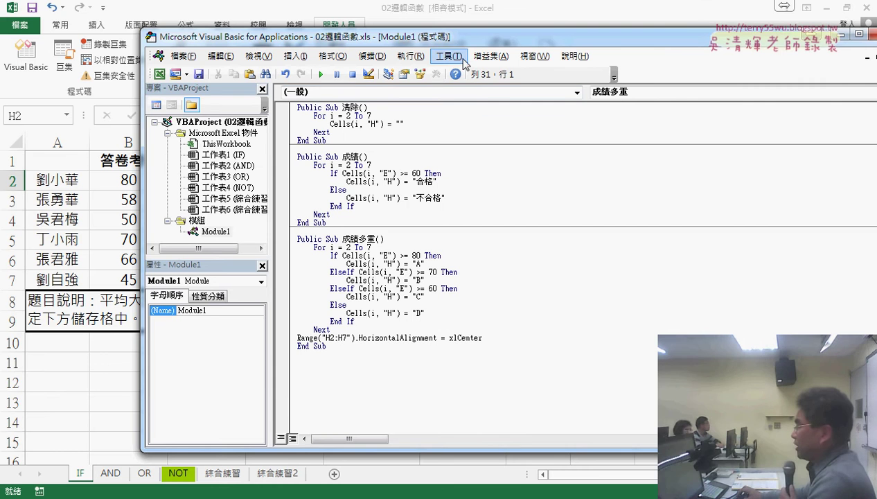
{"action": "left_click", "coordinate": [449, 55]}
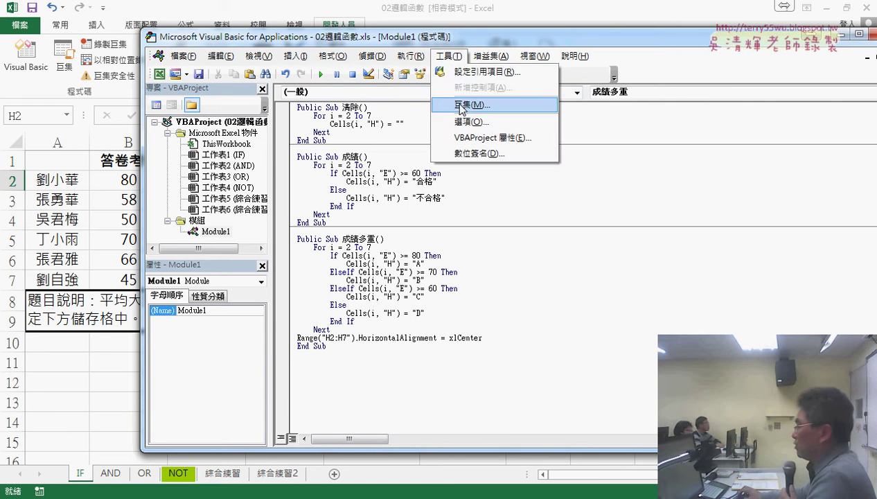
{"action": "left_click", "coordinate": [464, 124]}
{"action": "left_click", "coordinate": [356, 119]}
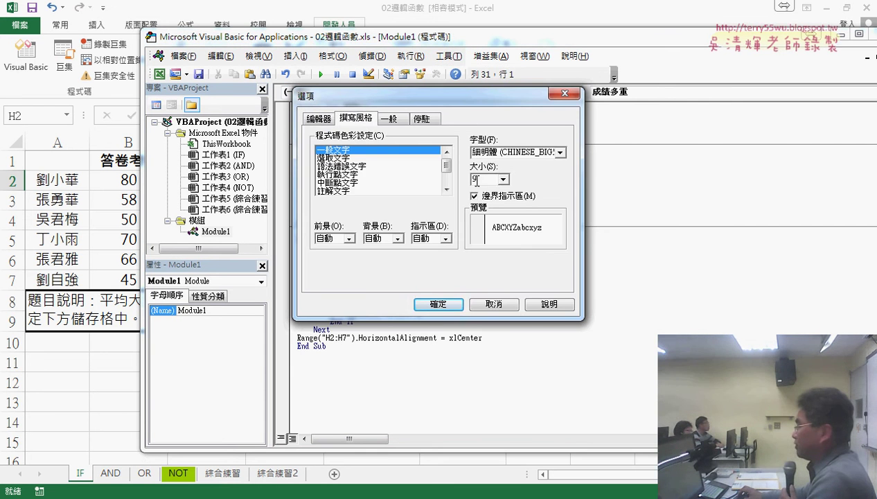
{"action": "left_click", "coordinate": [485, 217]}
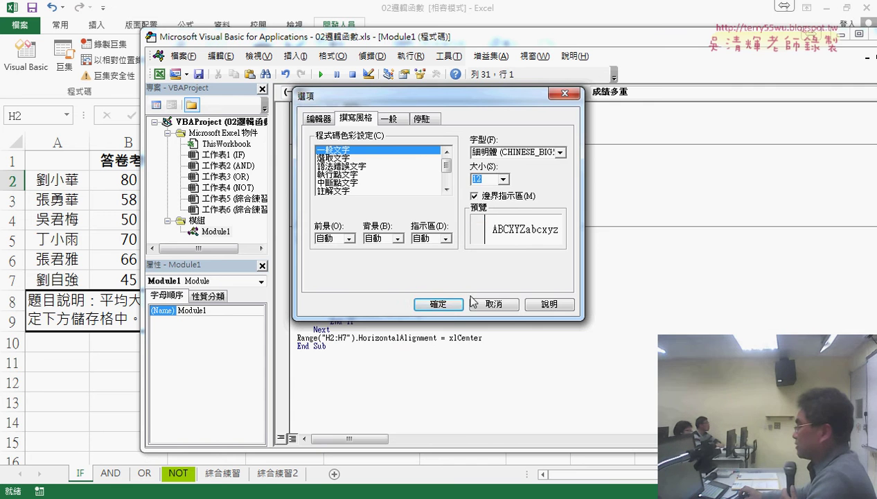
{"action": "left_click", "coordinate": [438, 305]}
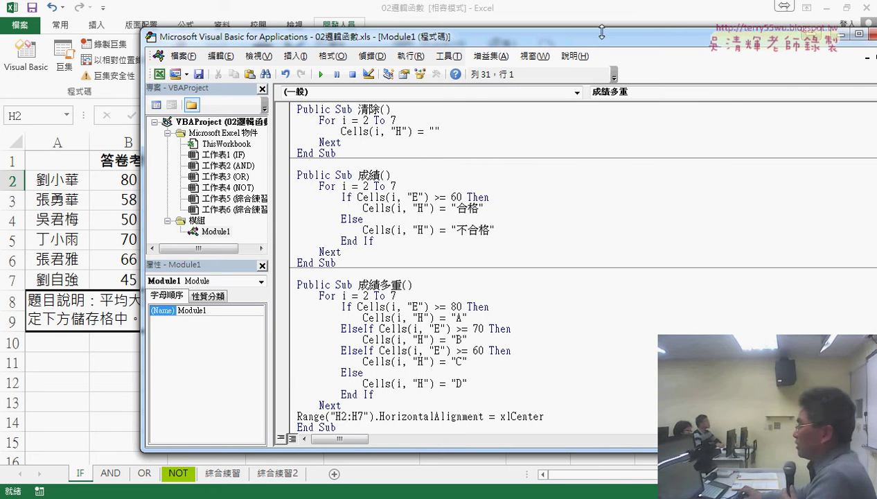
{"action": "left_click", "coordinate": [619, 11]}
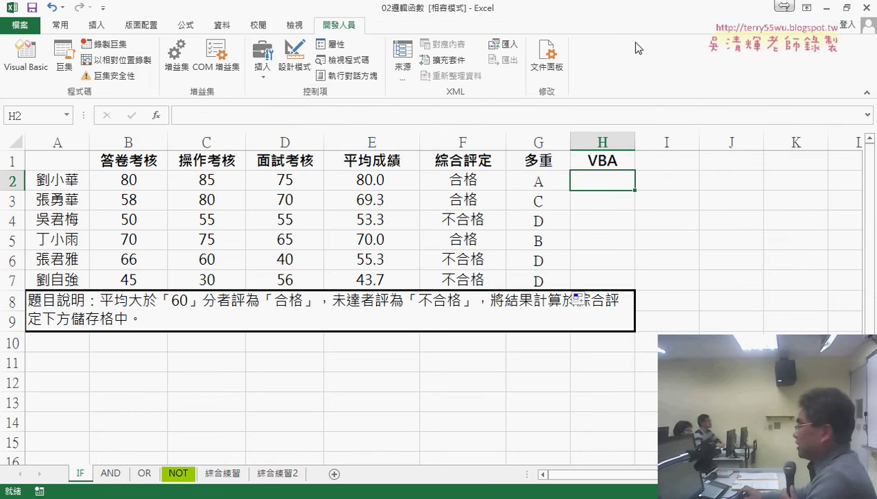
Draw a form button over I2:J2, assign it the 成績 macro, and delete its default caption
{"action": "left_click", "coordinate": [262, 59]}
{"action": "left_click", "coordinate": [255, 107]}
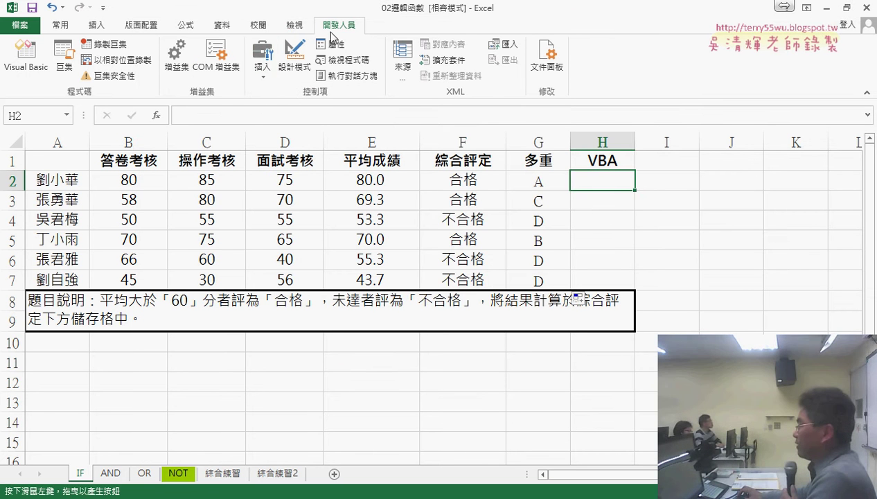
{"action": "left_click", "coordinate": [263, 55]}
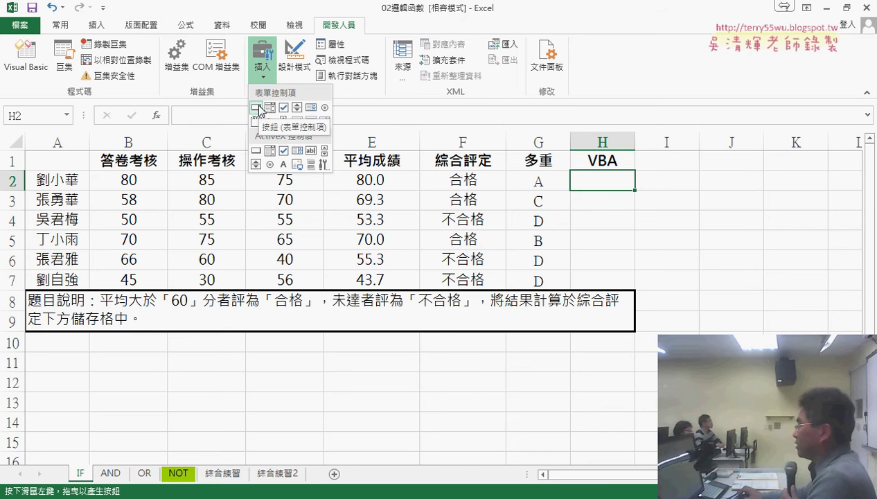
{"action": "left_click_drag", "start_coordinate": [665, 159], "coordinate": [762, 187]}
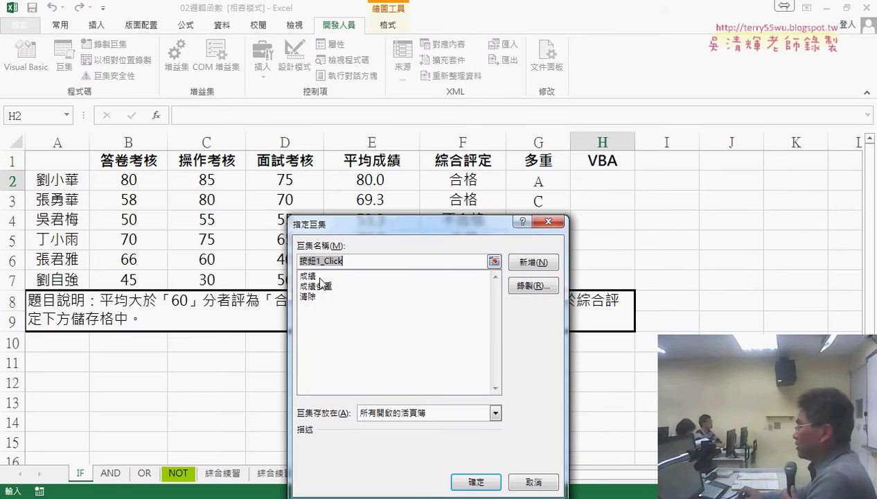
{"action": "left_click", "coordinate": [320, 277]}
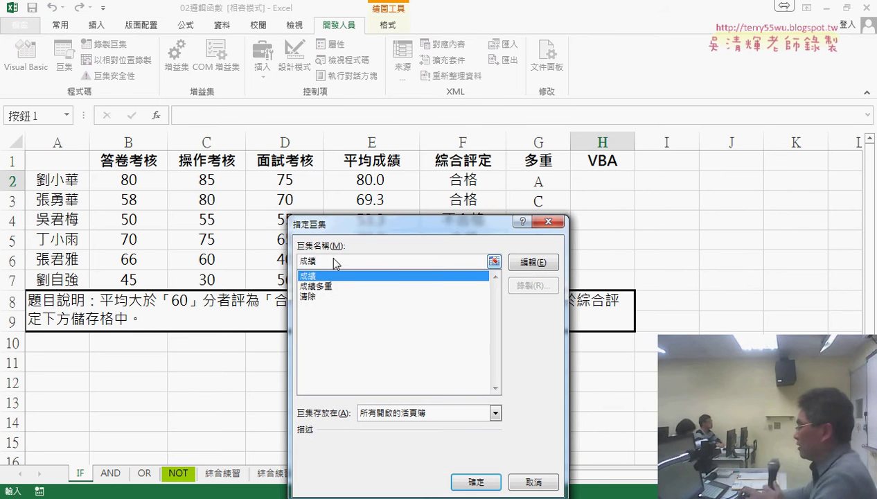
{"action": "left_click", "coordinate": [485, 480]}
{"action": "left_click", "coordinate": [693, 173]}
{"action": "key", "text": "Delete"}
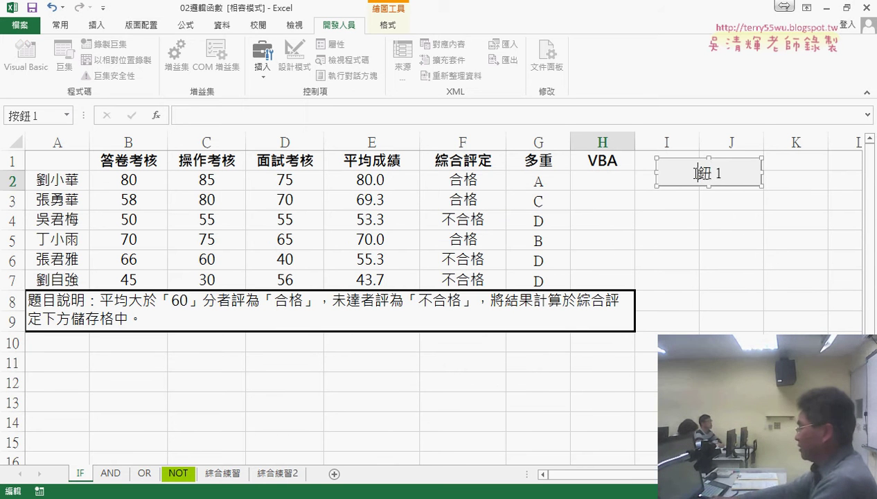
{"action": "key", "text": "Delete"}
{"action": "key", "text": "Delete"}
{"action": "key", "text": "Delete"}
Caption the first button 成績 and paste two copies of it at I3 and I5
{"action": "type", "text": "成績"}
{"action": "left_click", "coordinate": [682, 196]}
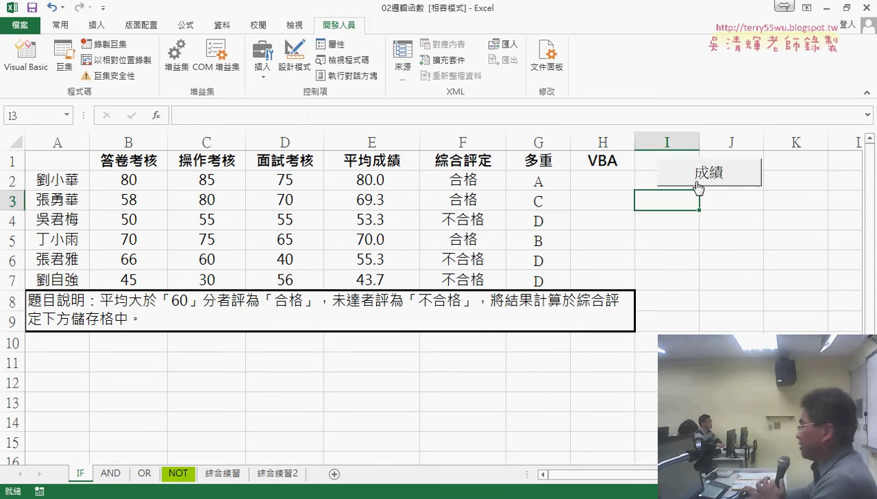
{"action": "right_click", "coordinate": [695, 173]}
{"action": "key", "text": "Escape"}
{"action": "left_click", "coordinate": [683, 203]}
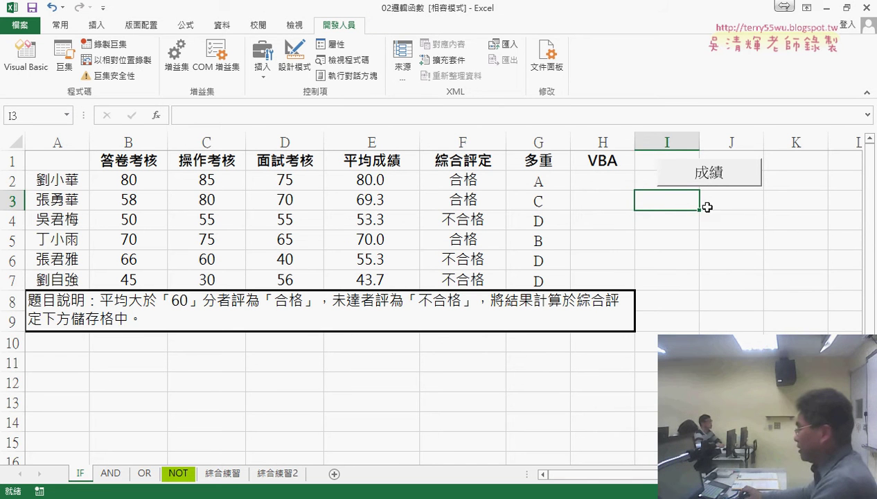
{"action": "key", "text": "ctrl+v"}
{"action": "left_click", "coordinate": [676, 242]}
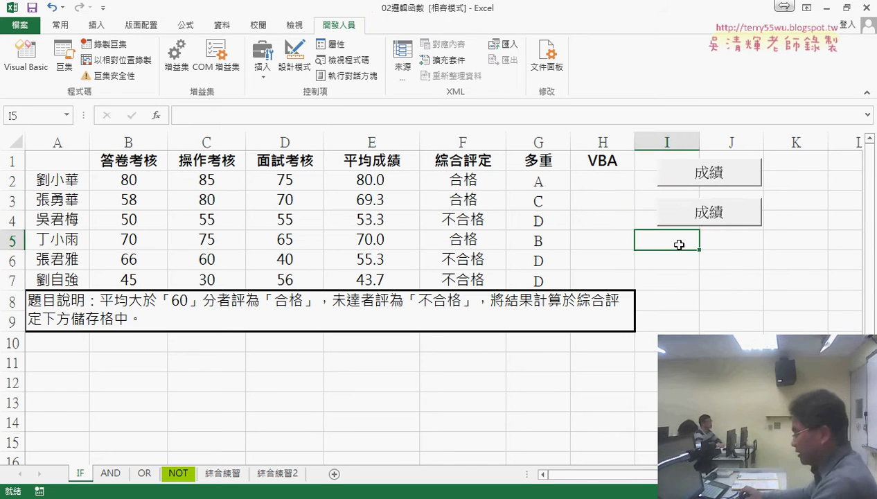
{"action": "key", "text": "ctrl+v"}
Assign the 清除 macro to the second button and caption it 清除
{"action": "right_click", "coordinate": [727, 219]}
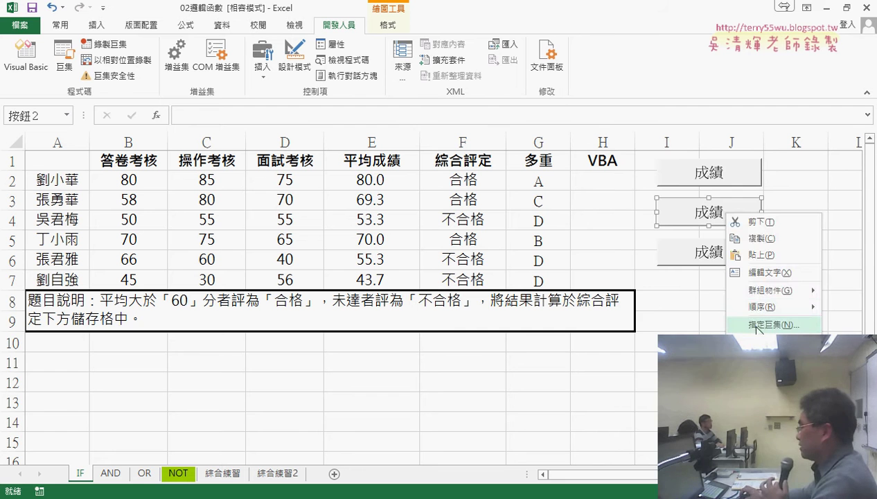
{"action": "left_click", "coordinate": [752, 323]}
{"action": "left_click", "coordinate": [619, 256]}
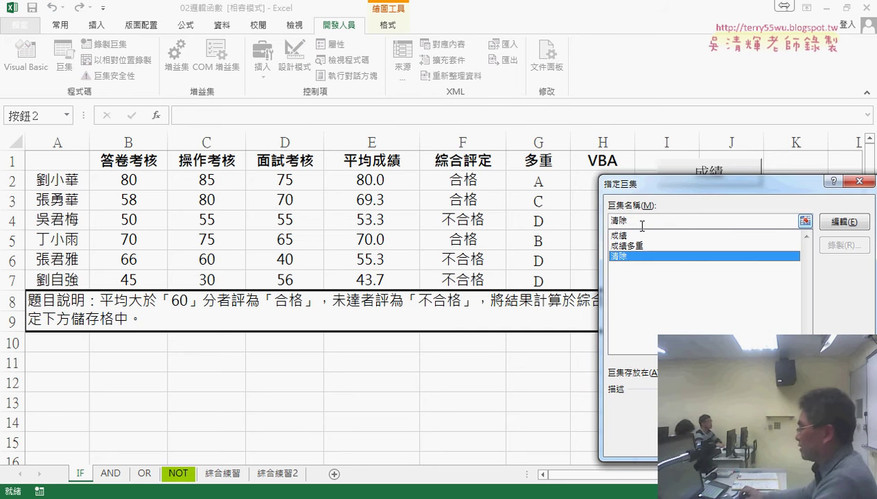
{"action": "key", "text": "Return"}
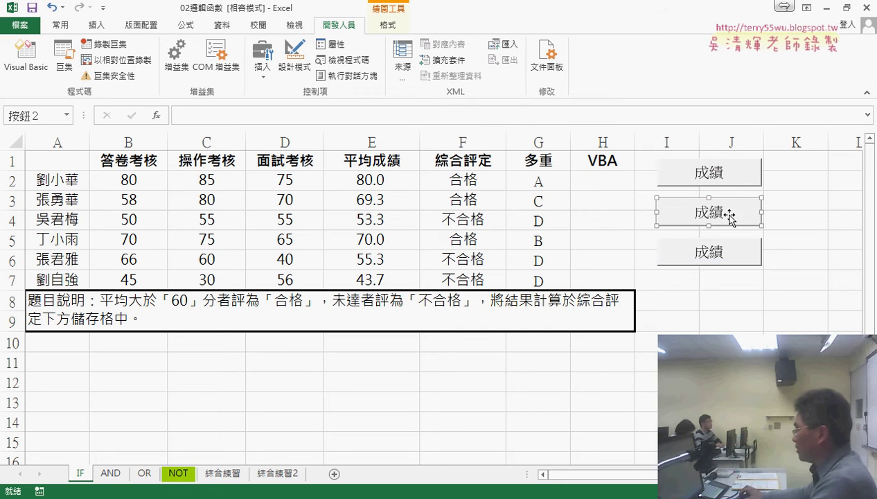
{"action": "left_click", "coordinate": [696, 212]}
{"action": "key", "text": "Delete"}
{"action": "key", "text": "Delete"}
{"action": "type", "text": "清除"}
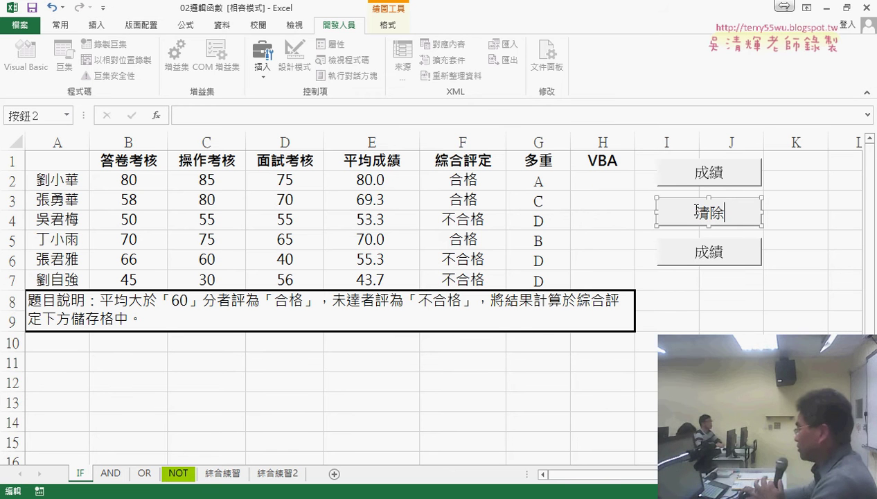
Assign the 成績多重 macro to the third button and clear its old caption
{"action": "right_click", "coordinate": [702, 256]}
{"action": "left_click", "coordinate": [742, 368]}
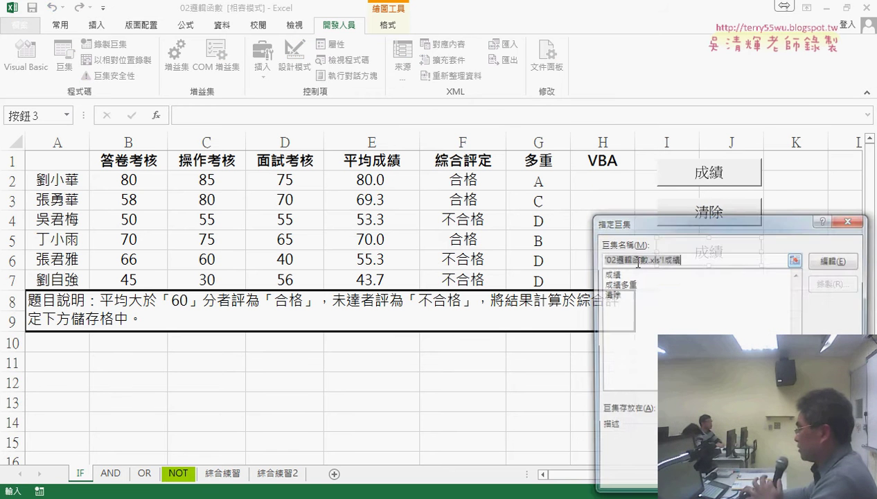
{"action": "left_click", "coordinate": [631, 284]}
{"action": "double_click", "coordinate": [625, 262]}
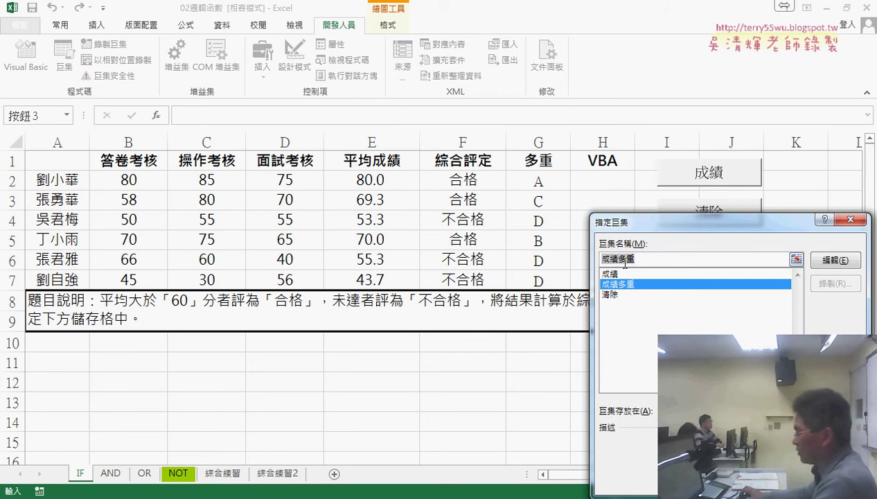
{"action": "key", "text": "Return"}
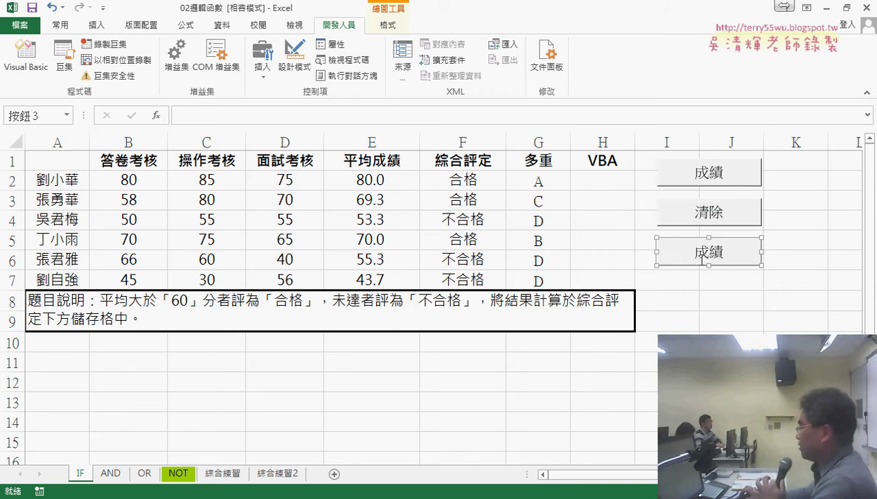
{"action": "left_click", "coordinate": [699, 254]}
{"action": "key", "text": "Delete"}
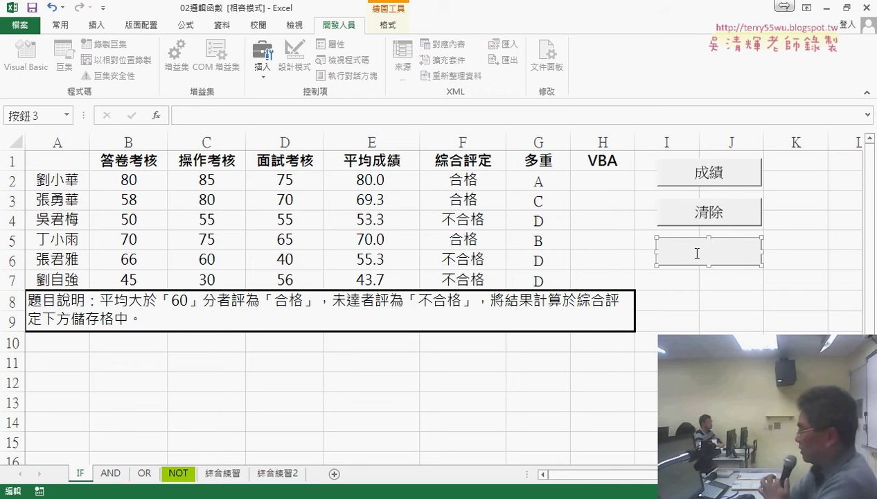
Caption the third button 成績多重, then run 成績 and 清除 twice to fill and clear pass/fail results
{"action": "type", "text": "成績多重"}
{"action": "left_click", "coordinate": [731, 363]}
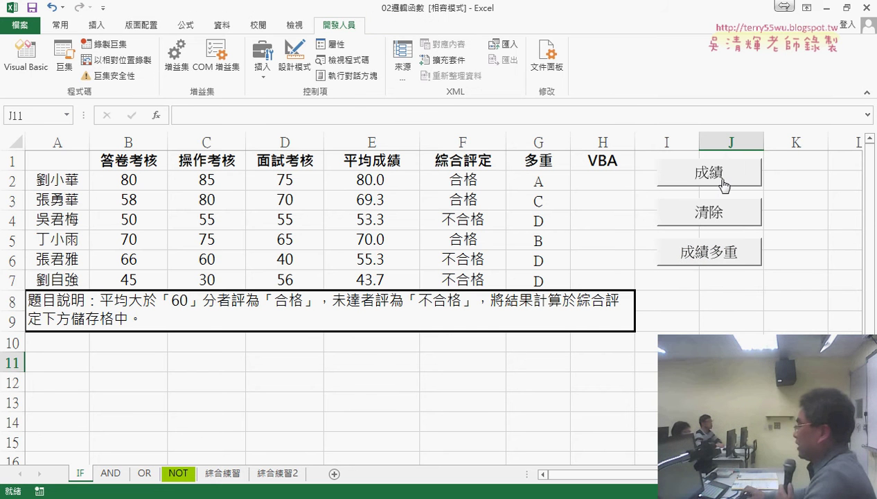
{"action": "left_click", "coordinate": [702, 185]}
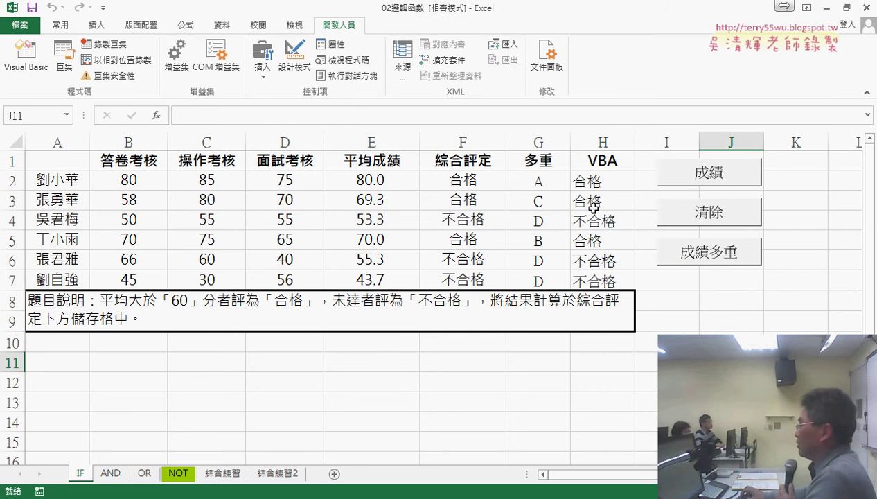
{"action": "left_click", "coordinate": [730, 221]}
{"action": "left_click", "coordinate": [724, 181]}
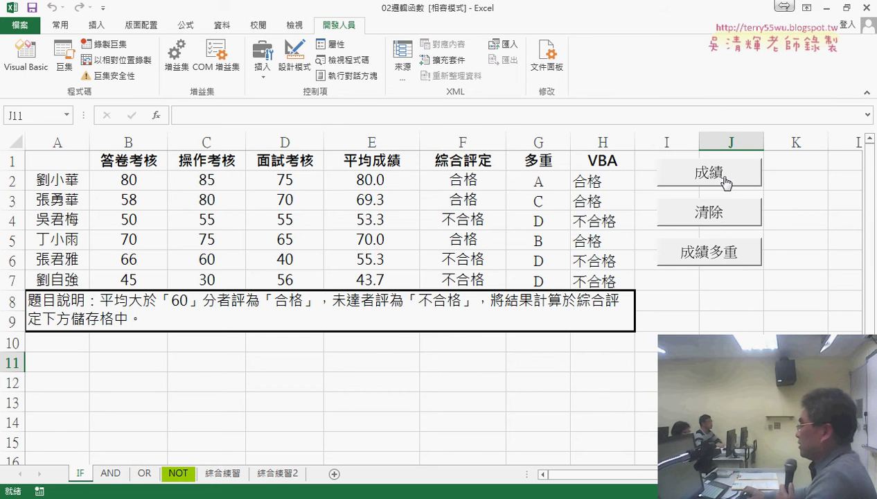
{"action": "left_click", "coordinate": [713, 214]}
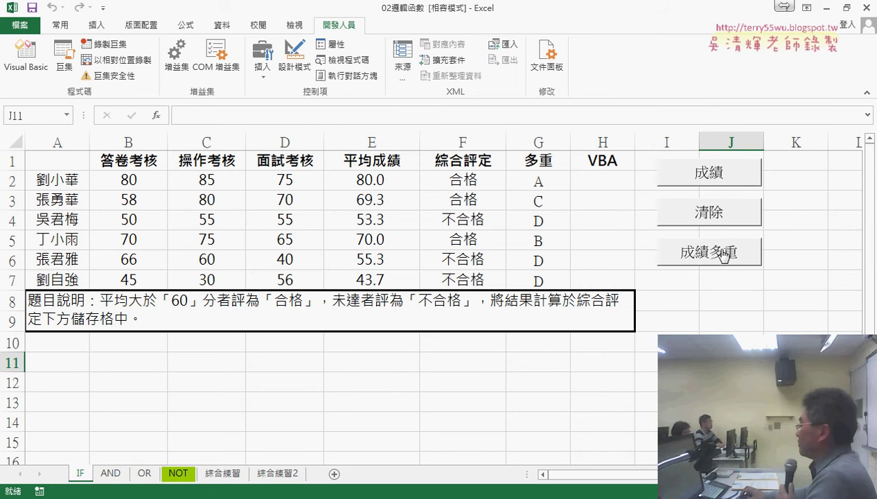
Run 成績多重 to fill column H with A–D grades, clear them, and run it again
{"action": "left_click", "coordinate": [724, 256]}
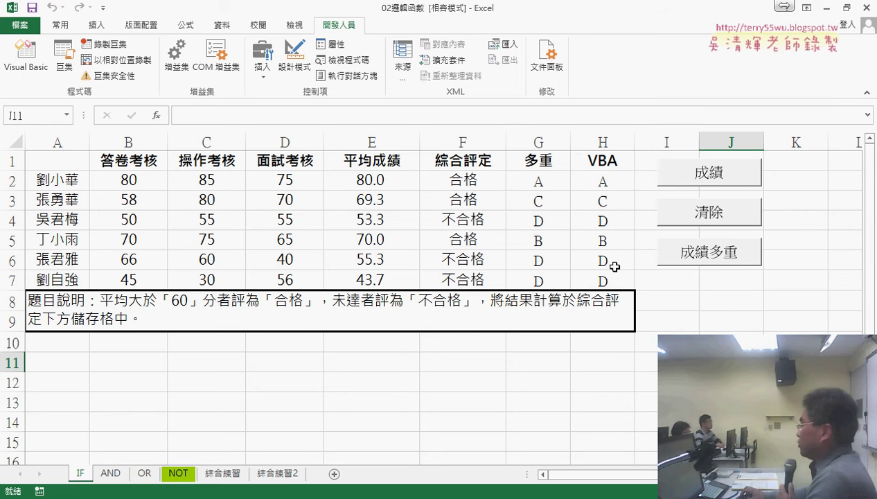
{"action": "left_click", "coordinate": [700, 218]}
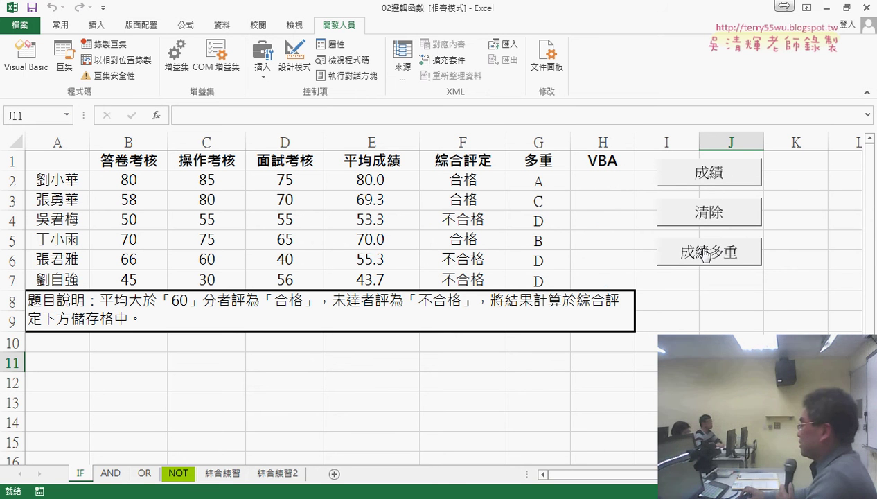
{"action": "left_click", "coordinate": [705, 255]}
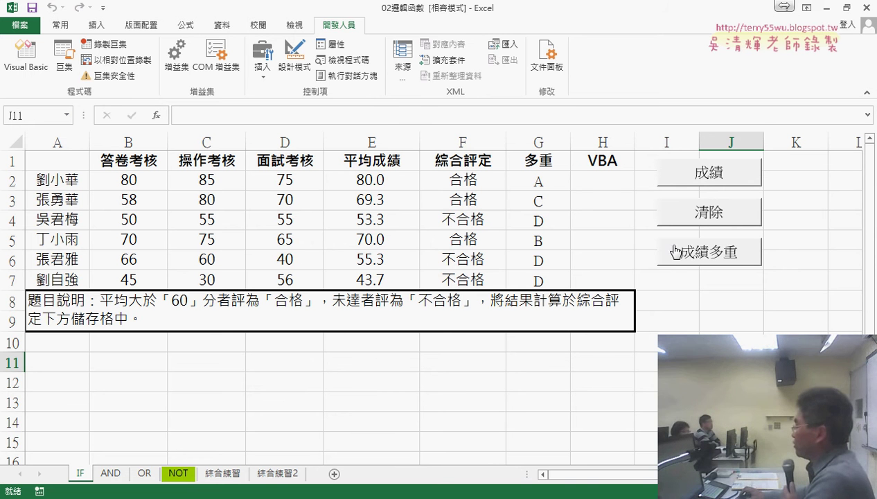
{"action": "left_click", "coordinate": [61, 29]}
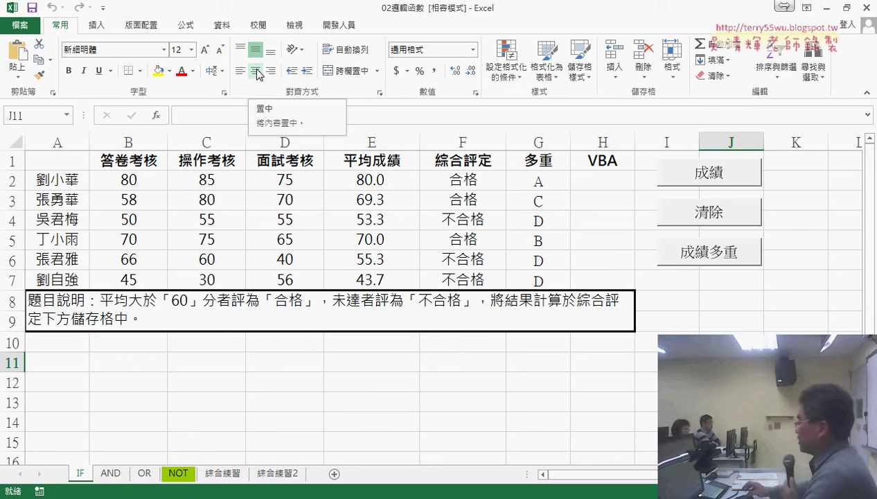
Open the 清除 button's assigned macro code in the VBA editor and select Module1
{"action": "right_click", "coordinate": [695, 216]}
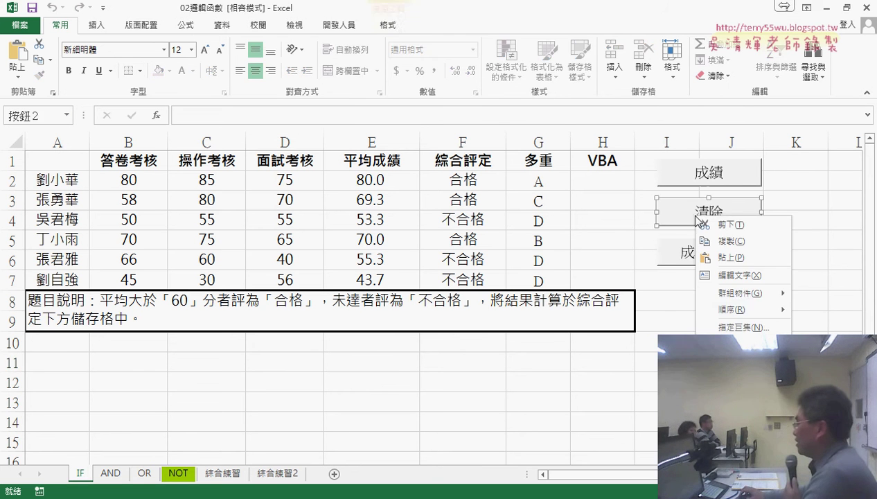
{"action": "left_click", "coordinate": [726, 326]}
{"action": "left_click", "coordinate": [808, 226]}
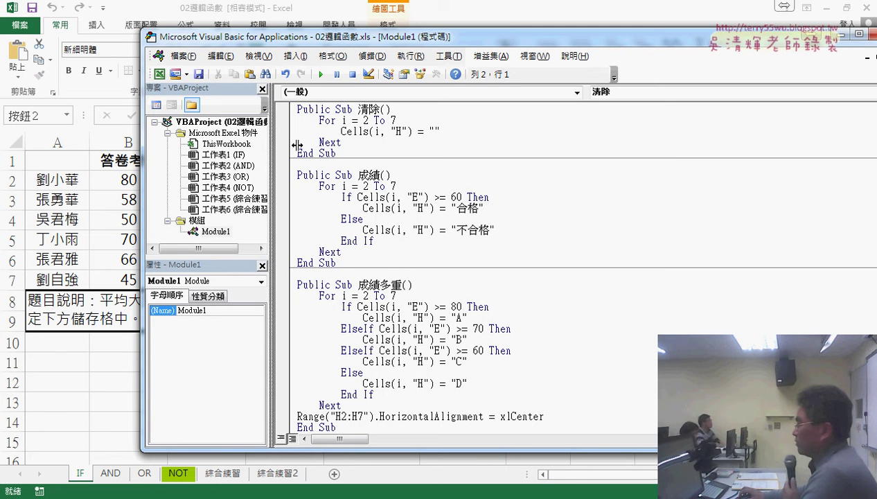
{"action": "left_click_drag", "start_coordinate": [271, 142], "coordinate": [324, 167]}
{"action": "left_click", "coordinate": [219, 233]}
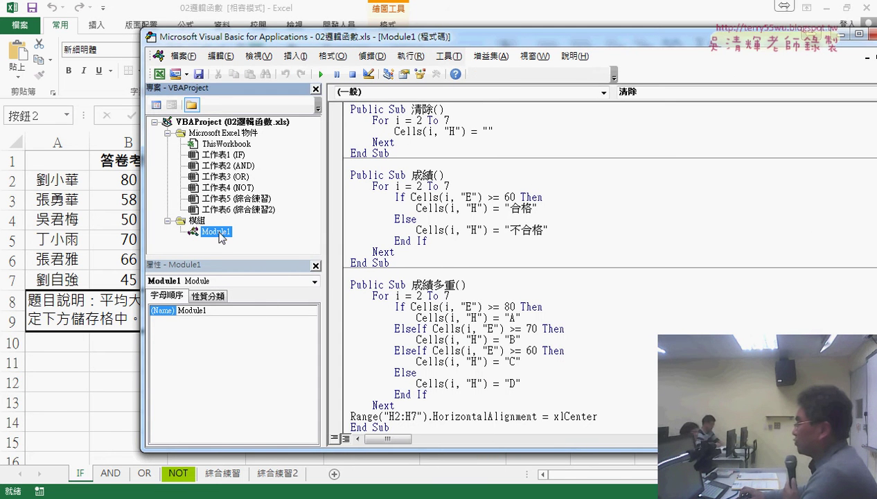
Start inserting a new procedure from the Insert menu, then cancel it
{"action": "left_click", "coordinate": [288, 59]}
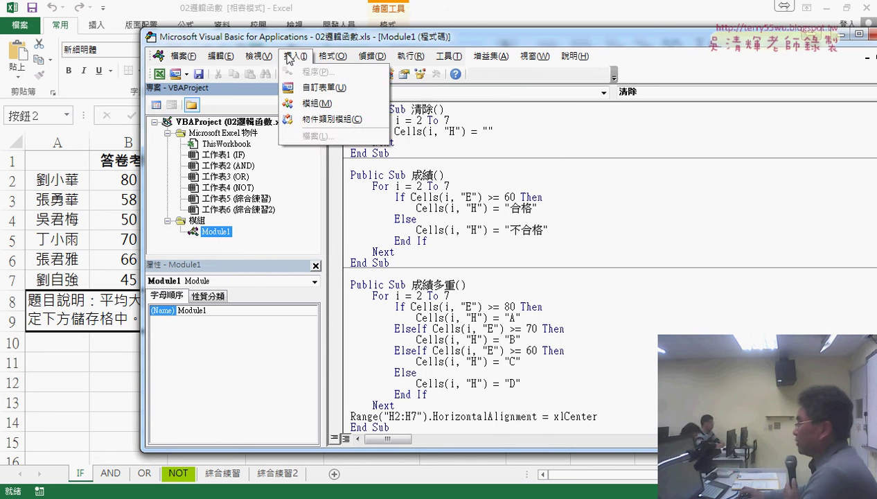
{"action": "left_click", "coordinate": [415, 131]}
{"action": "left_click", "coordinate": [296, 56]}
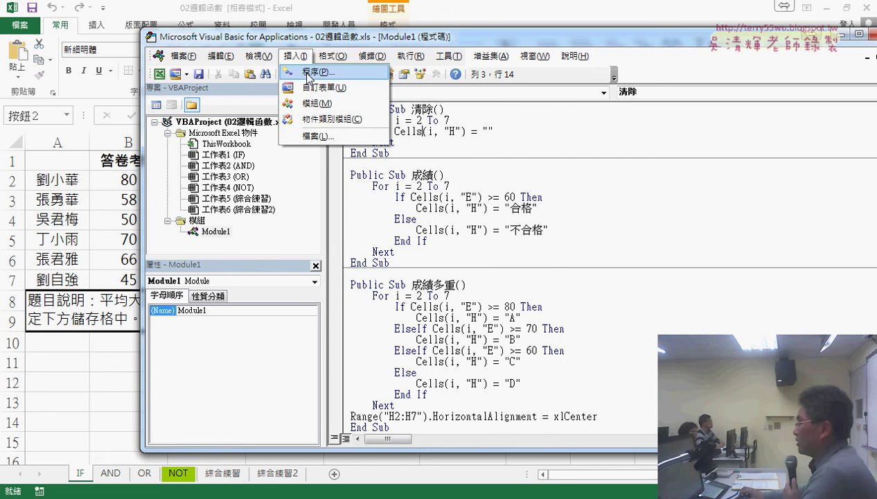
{"action": "left_click", "coordinate": [313, 71]}
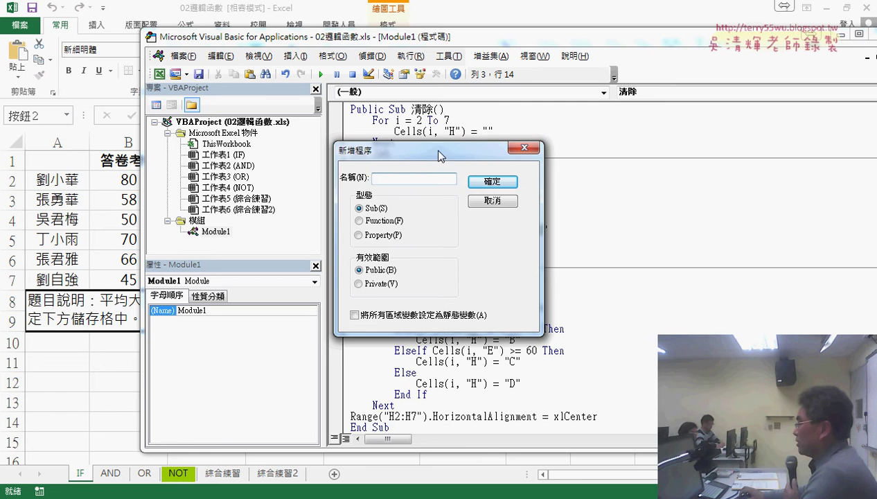
{"action": "key", "text": "Escape"}
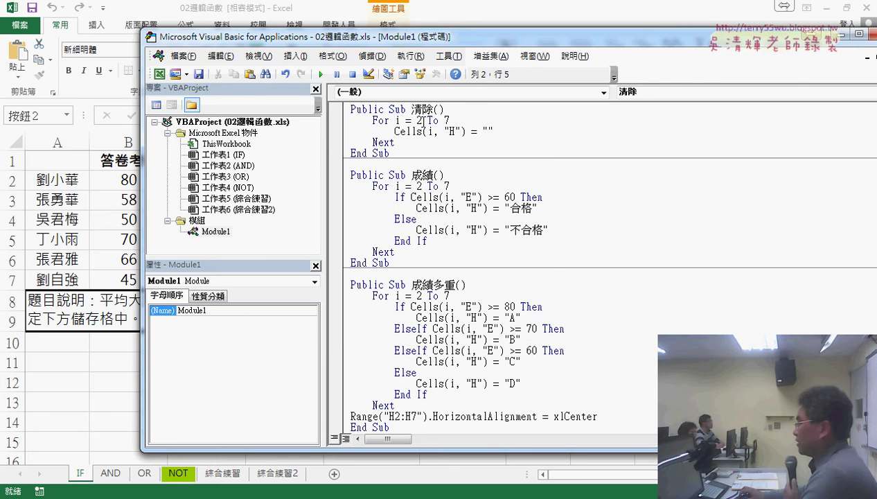
Select the upper limit 7 in 清除's 'For i = 2 To 7' loop, then return to the Excel sheet
{"action": "left_click_drag", "start_coordinate": [450, 120], "coordinate": [427, 121]}
{"action": "left_click_drag", "start_coordinate": [425, 43], "coordinate": [521, 213]}
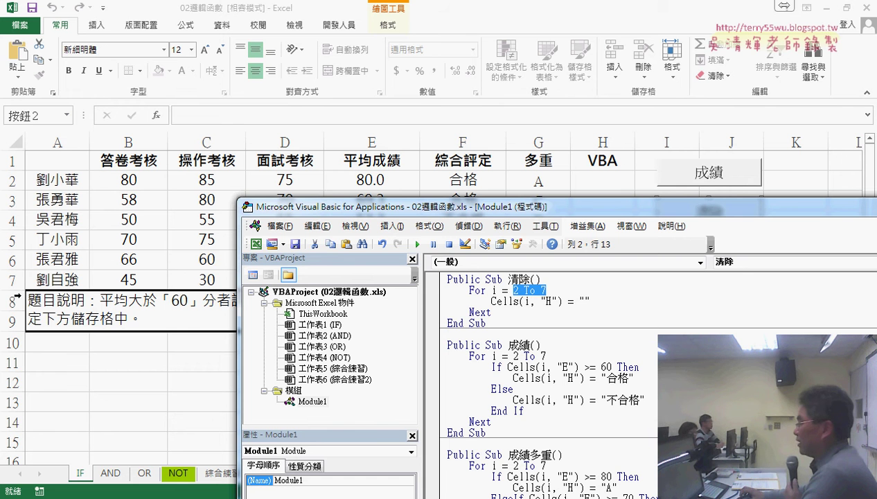
{"action": "left_click_drag", "start_coordinate": [549, 290], "coordinate": [541, 290]}
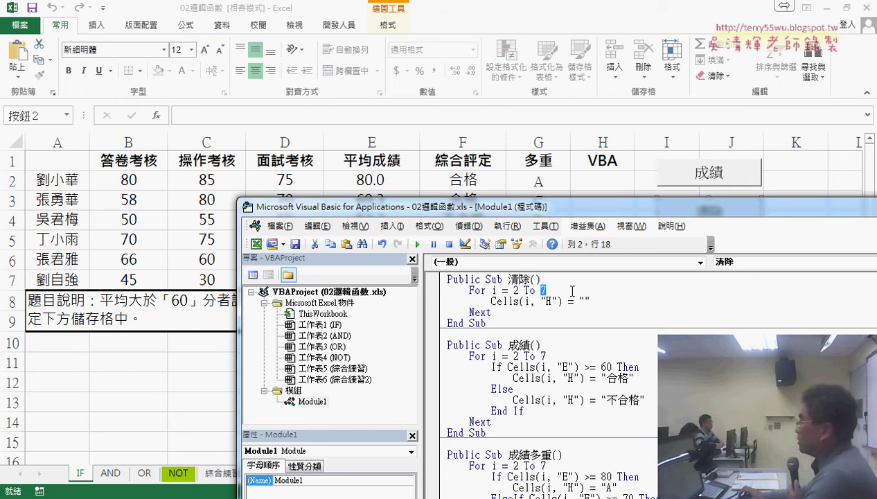
{"action": "left_click", "coordinate": [68, 186]}
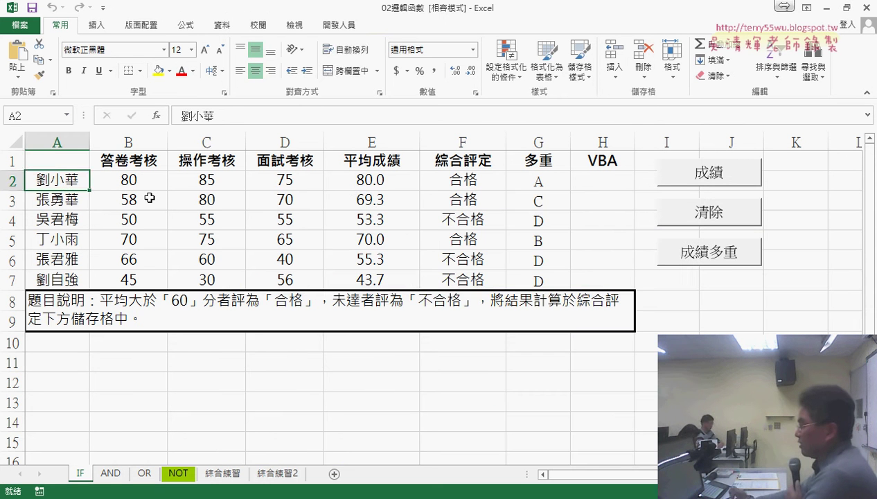
Clear the note text in rows 8–9, then check from A2 with Ctrl+Down that the names end at A7
{"action": "key", "text": "Down"}
{"action": "key", "text": "Down"}
{"action": "key", "text": "Down"}
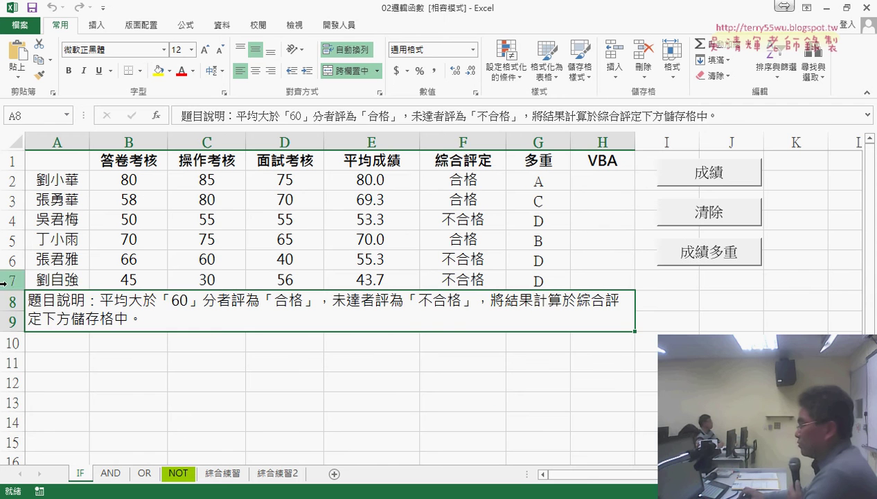
{"action": "left_click_drag", "start_coordinate": [12, 302], "coordinate": [12, 321]}
{"action": "right_click", "coordinate": [138, 316]}
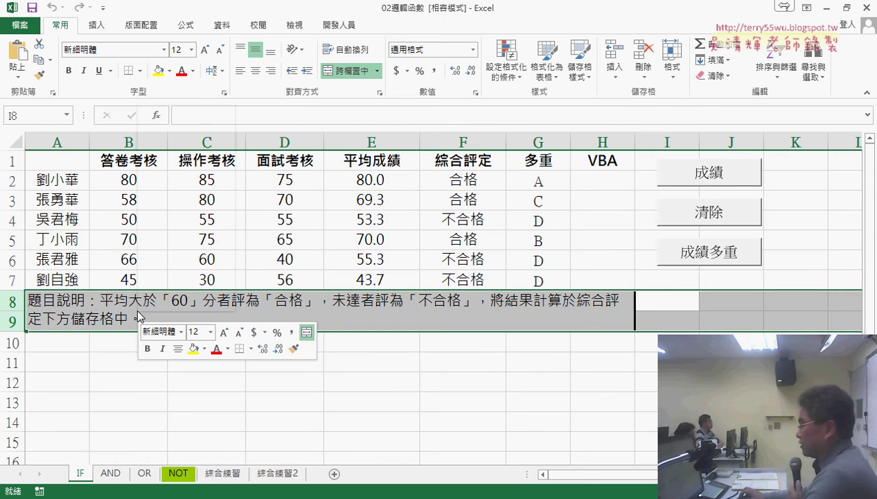
{"action": "left_click", "coordinate": [182, 225]}
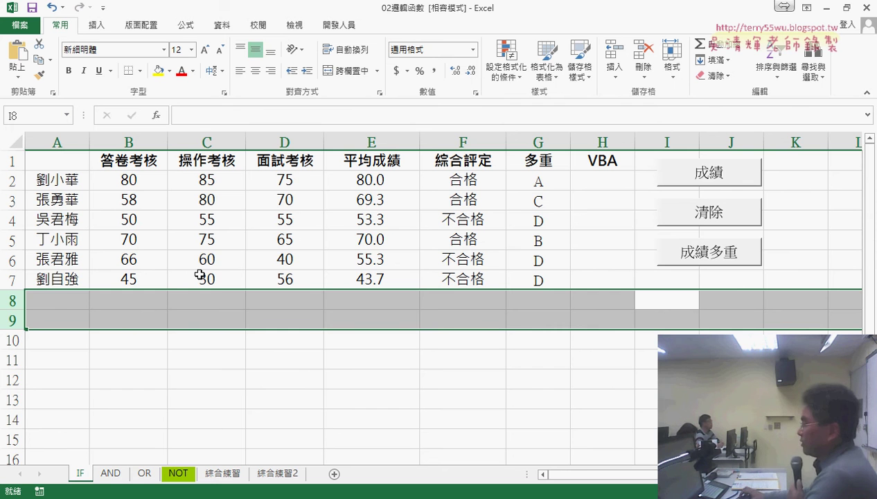
{"action": "left_click", "coordinate": [70, 301]}
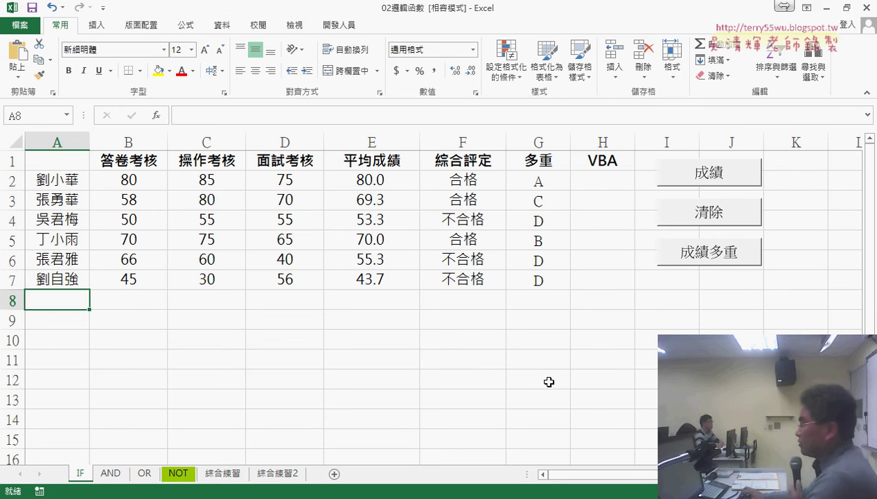
{"action": "left_click", "coordinate": [68, 181]}
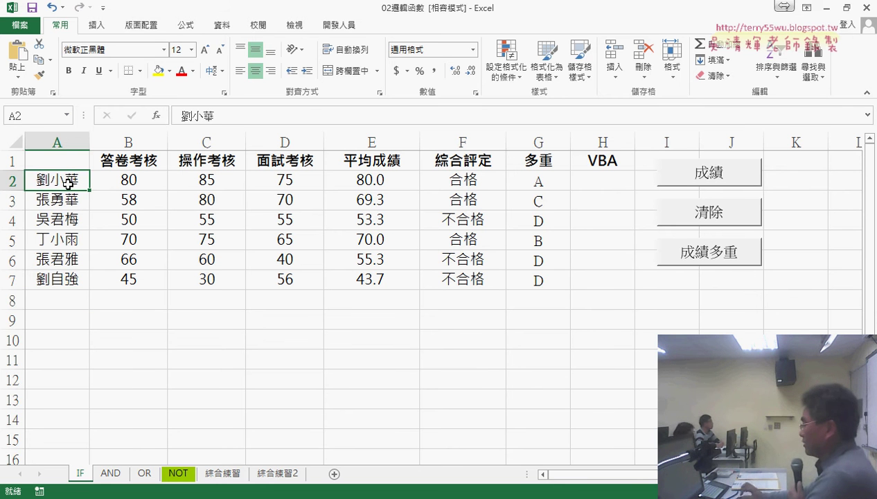
{"action": "key", "text": "ctrl+Down"}
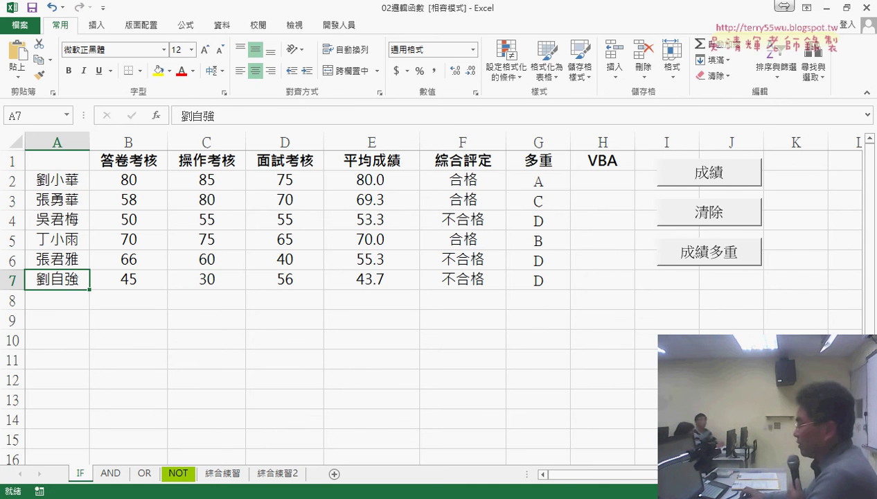
Change the 清除 For line's end value from 7 to Range("A2").End(xlDown).Row
{"action": "mouse_move", "coordinate": [190, 496]}
{"action": "left_click", "coordinate": [253, 402]}
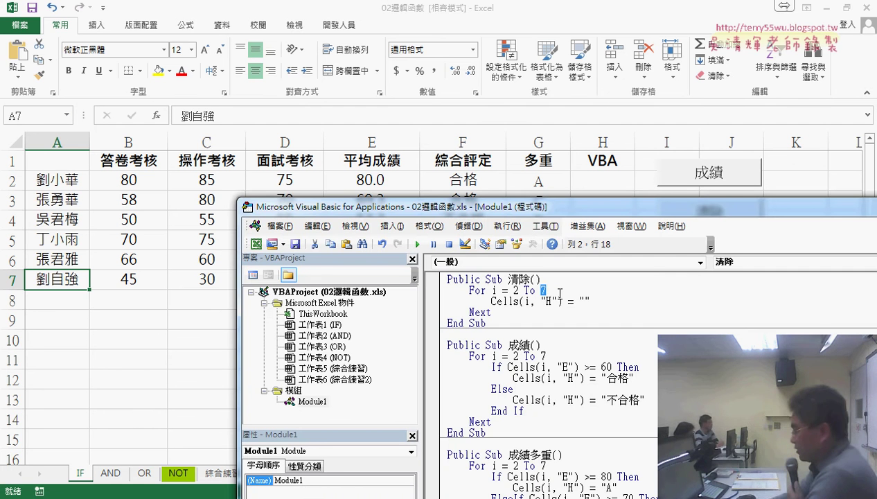
{"action": "type", "text": "ran"}
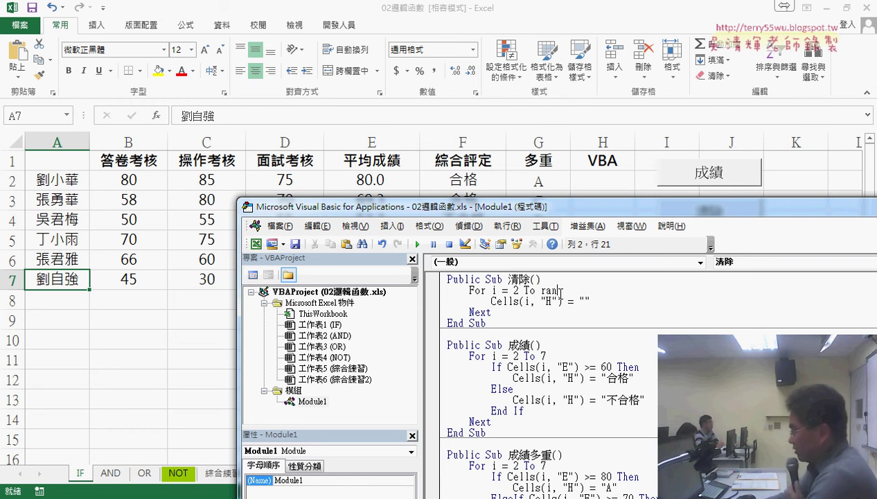
{"action": "type", "text": "ge("}
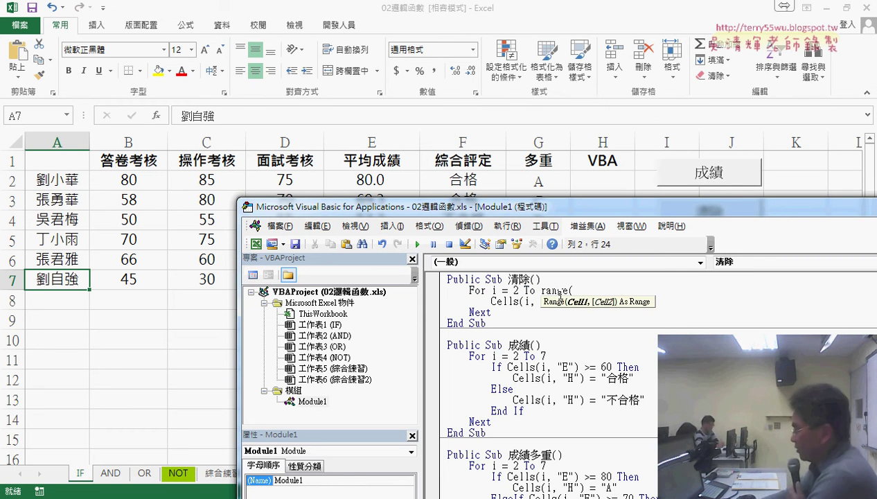
{"action": "type", "text": "\"A2"}
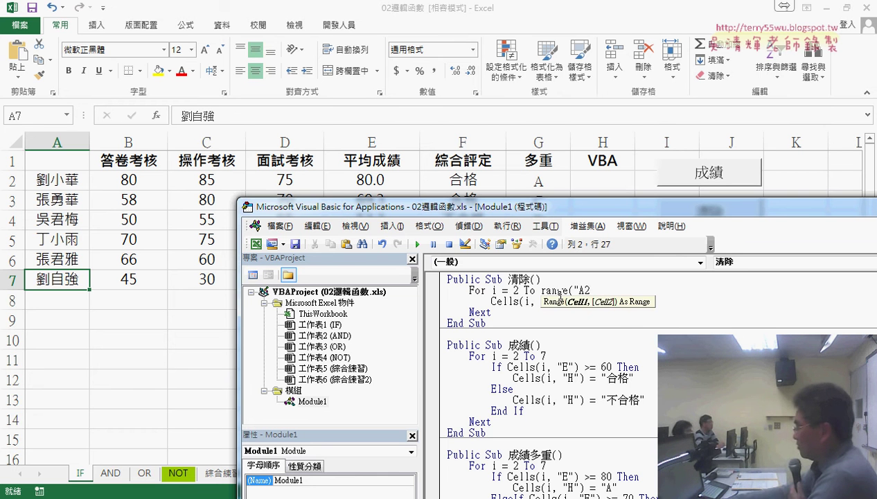
{"action": "type", "text": "\")."}
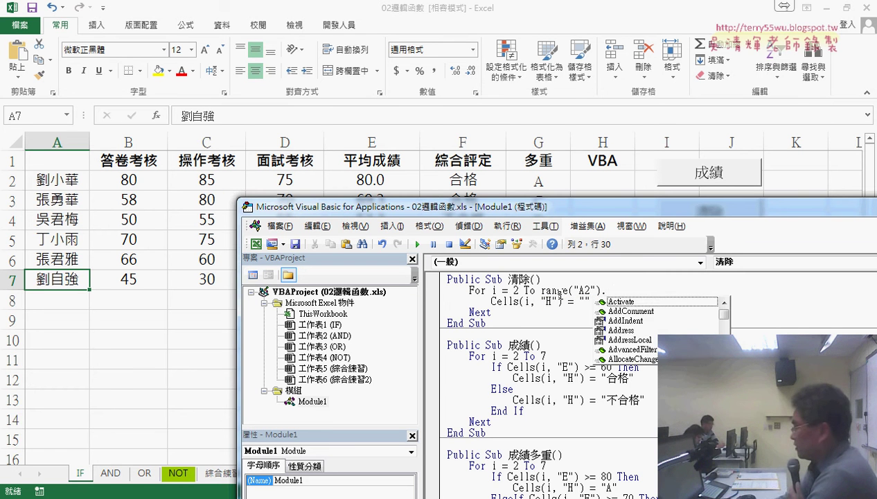
{"action": "type", "text": "E"}
{"action": "key", "text": "Down"}
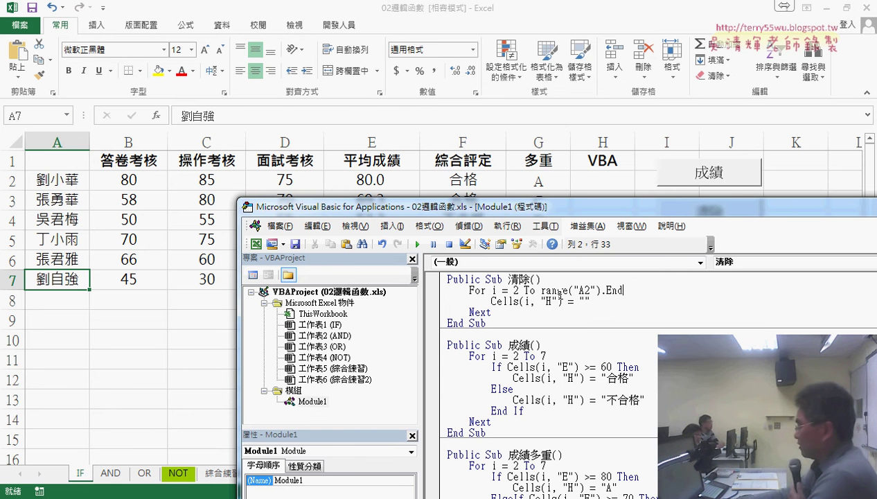
{"action": "type", "text": "("}
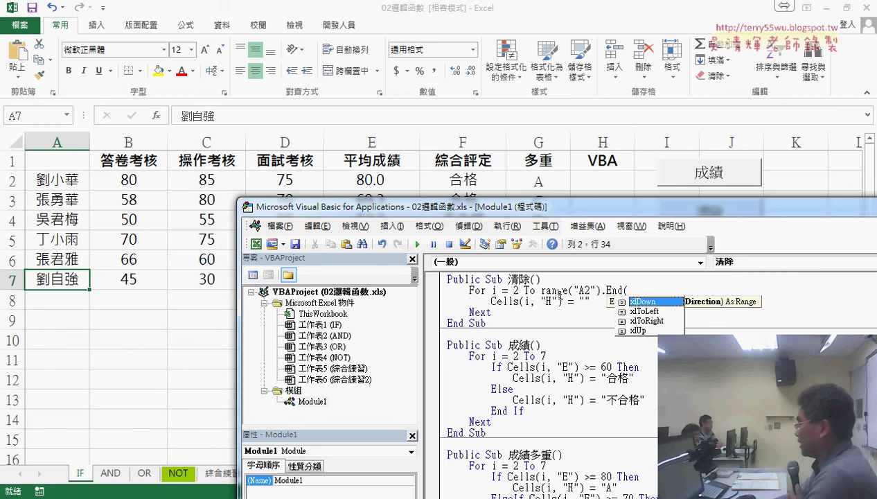
{"action": "key", "text": "Tab"}
{"action": "type", "text": ")"}
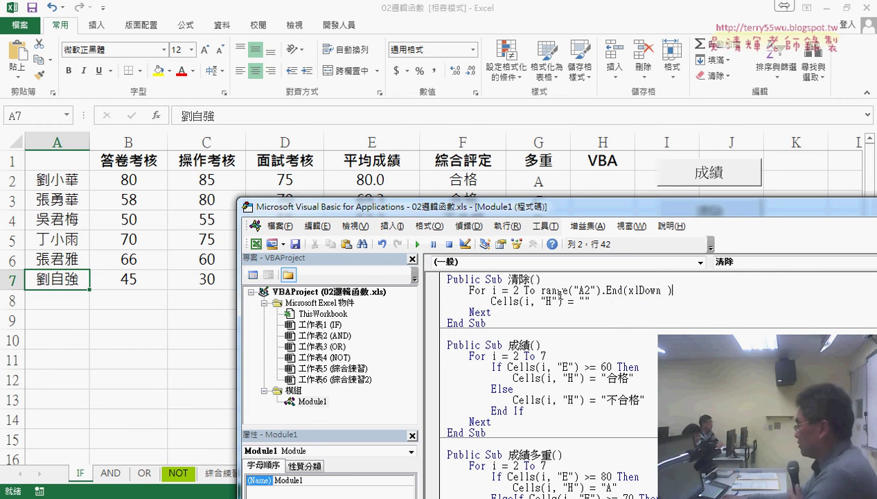
{"action": "type", "text": ".r"}
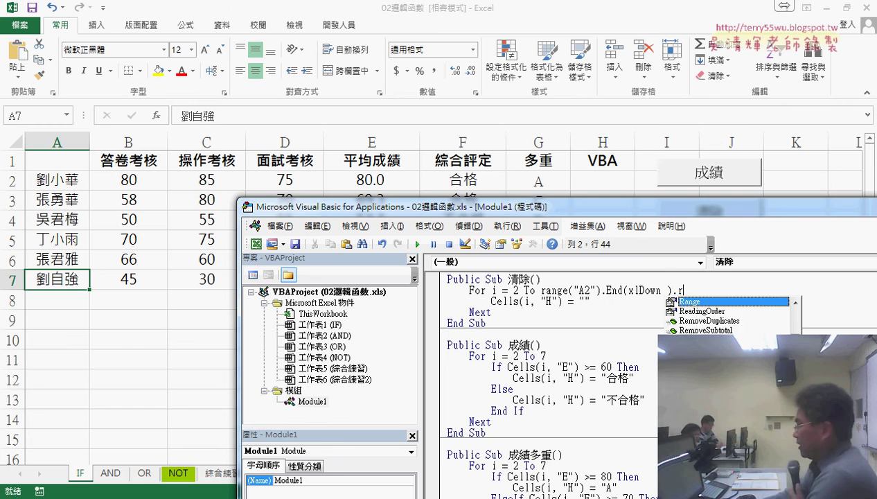
{"action": "type", "text": "ow"}
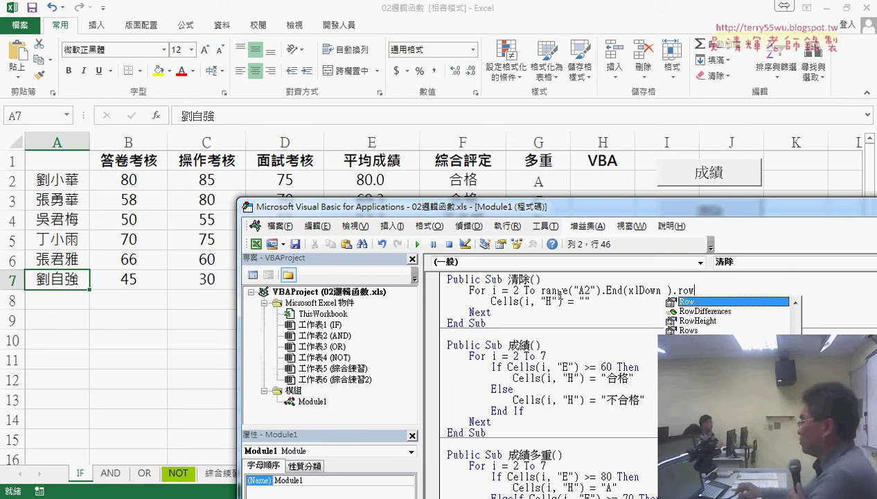
{"action": "left_click_drag", "start_coordinate": [699, 289], "coordinate": [684, 291]}
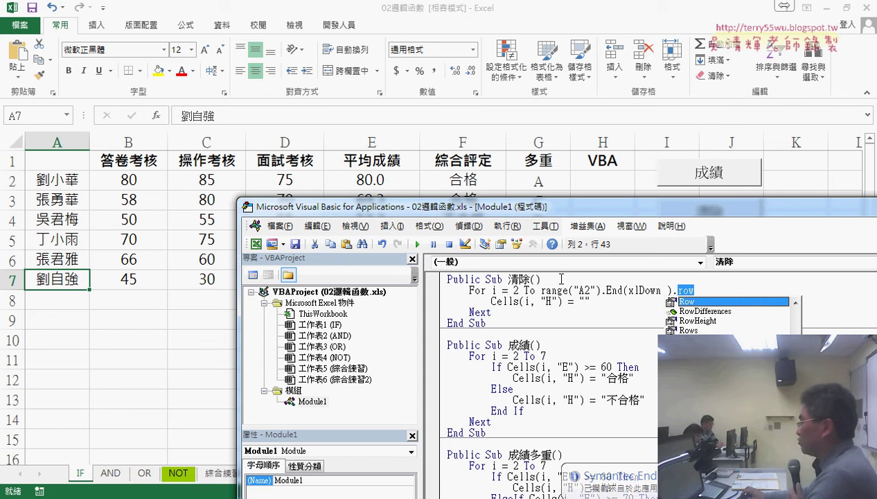
{"action": "left_click", "coordinate": [499, 323]}
{"action": "left_click_drag", "start_coordinate": [691, 291], "coordinate": [546, 290]}
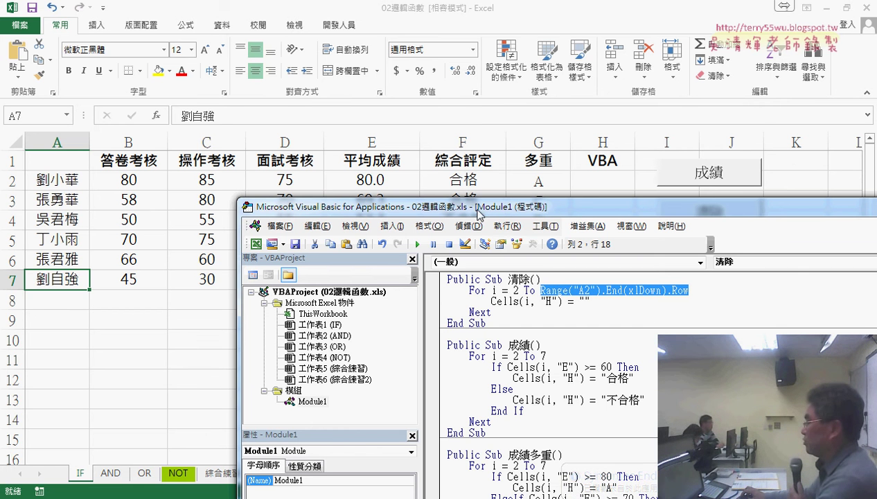
Move the VBA editor aside so the sheet's macro buttons are visible
{"action": "left_click_drag", "start_coordinate": [476, 211], "coordinate": [495, 279]}
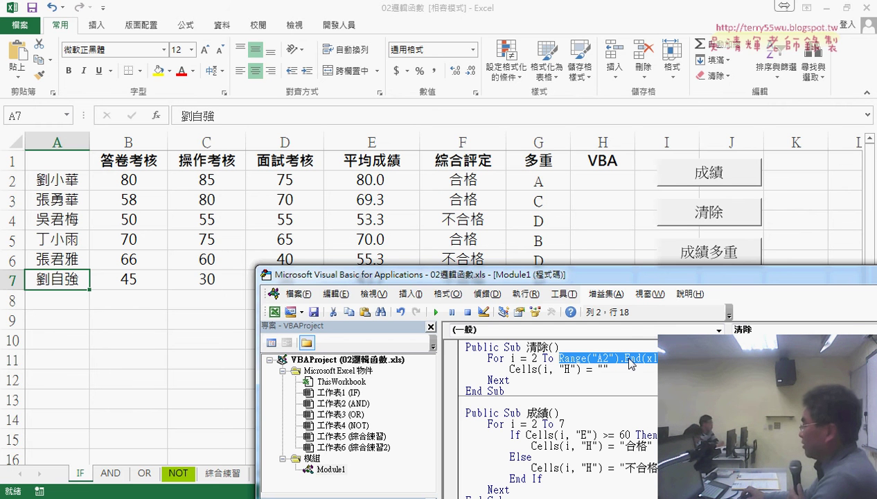
{"action": "mouse_move", "coordinate": [627, 280]}
{"action": "left_mouse_down"}
{"action": "mouse_move", "coordinate": [612, 258]}
{"action": "mouse_move", "coordinate": [318, 271]}
{"action": "left_mouse_up"}
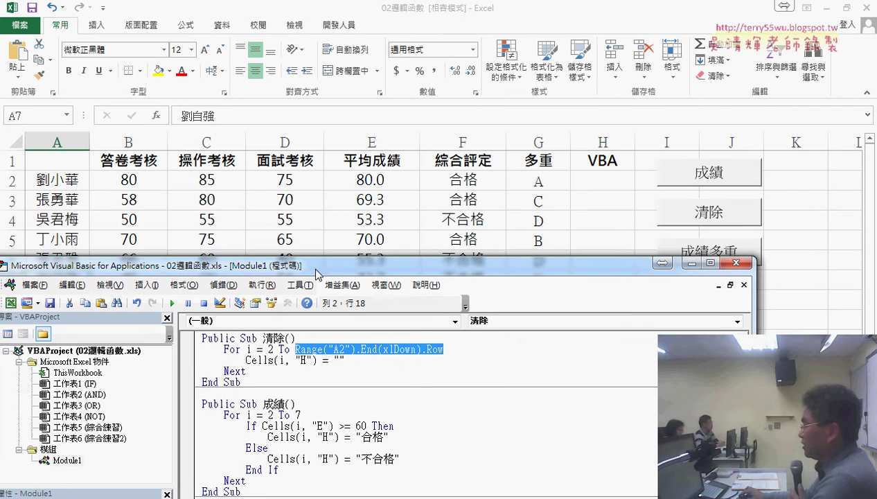
{"action": "scroll", "coordinate": [369, 378], "scroll_direction": "down", "scroll_amount": 1}
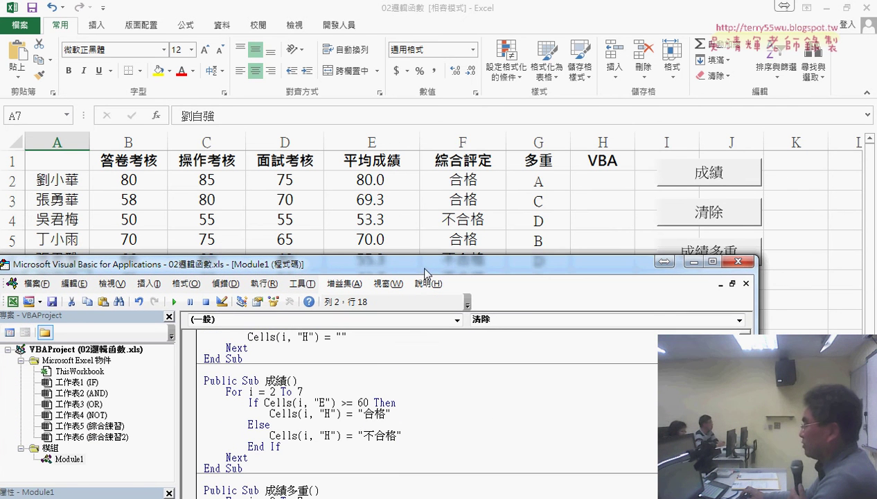
{"action": "left_click", "coordinate": [824, 260]}
Run the 成績 button to fill column H with 合格/不合格, then open its assigned macro's code
{"action": "left_click", "coordinate": [708, 175]}
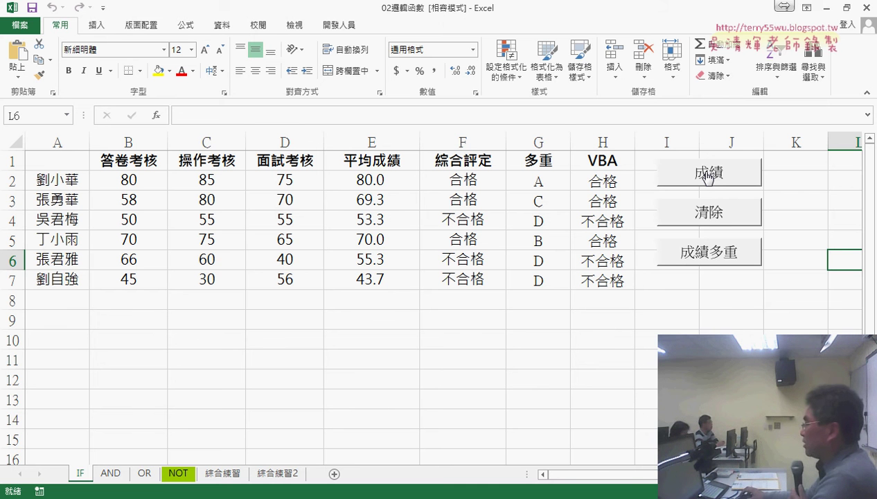
{"action": "right_click", "coordinate": [707, 176]}
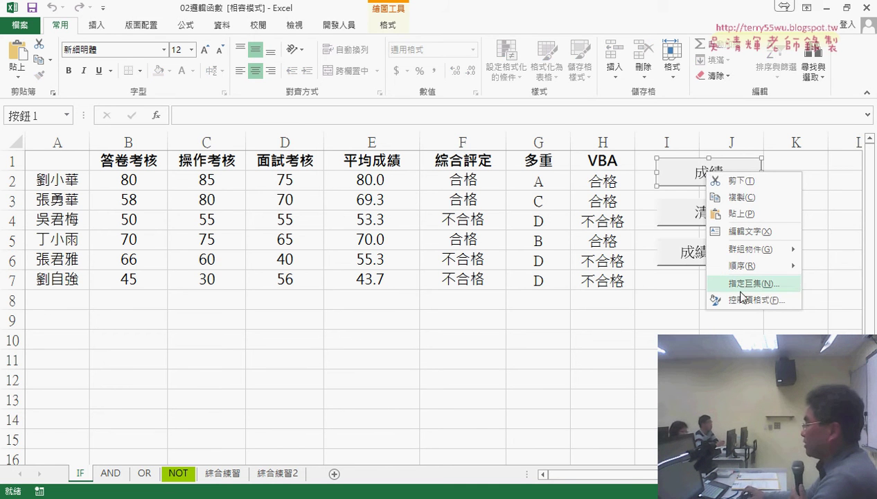
{"action": "left_click", "coordinate": [743, 284]}
{"action": "left_click", "coordinate": [829, 187]}
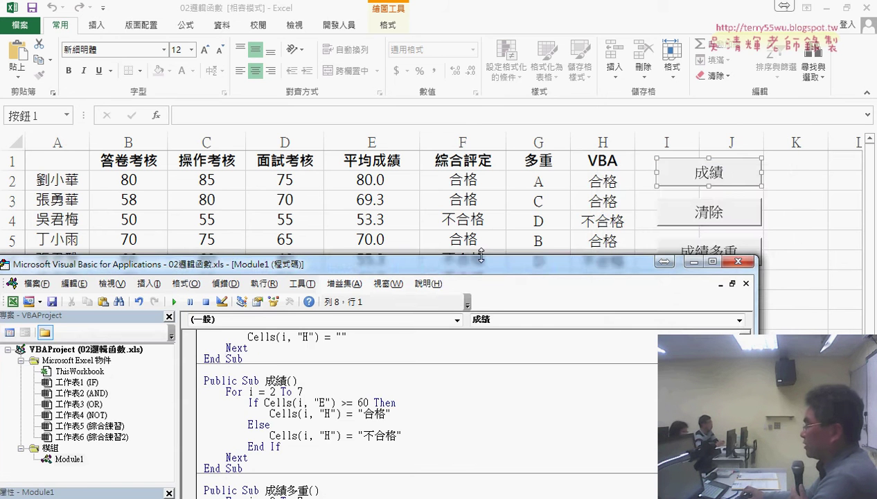
{"action": "left_click_drag", "start_coordinate": [480, 257], "coordinate": [510, 60]}
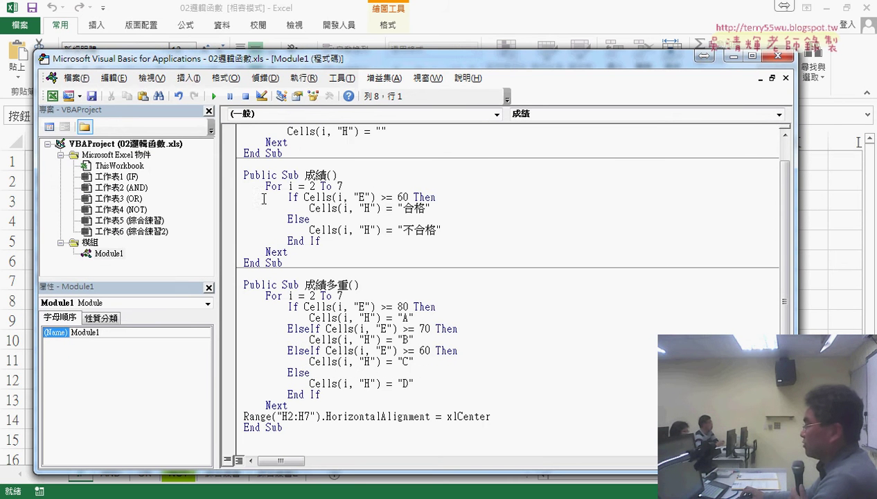
Delete the If…Else block inside the 成績 loop and begin an indented new 'if' line
{"action": "left_click_drag", "start_coordinate": [233, 199], "coordinate": [234, 249]}
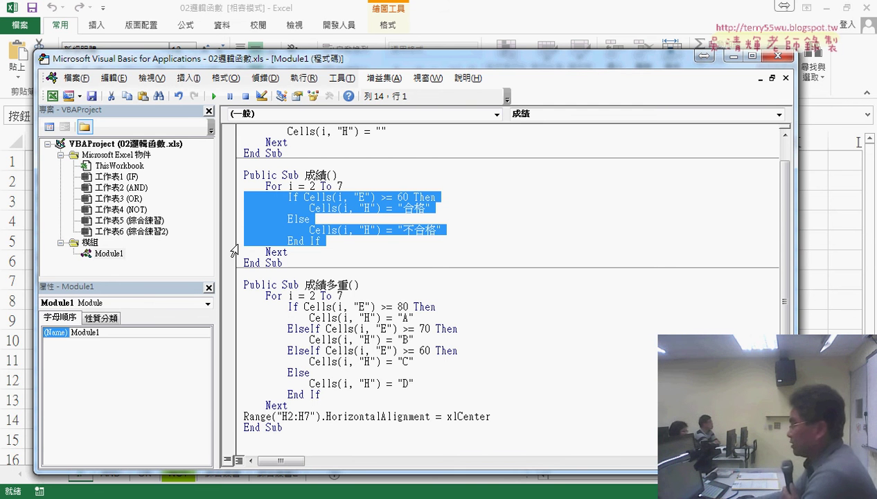
{"action": "key", "text": "Delete"}
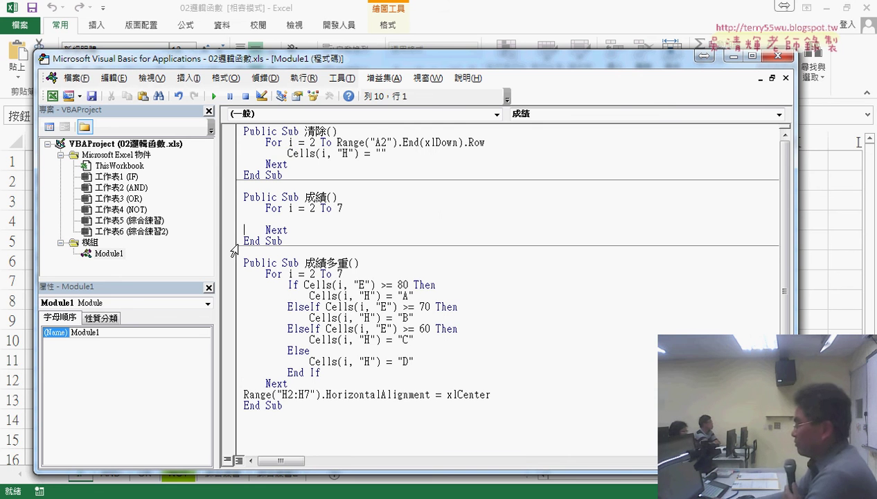
{"action": "key", "text": "Return"}
{"action": "key", "text": "Tab"}
{"action": "key", "text": "Tab"}
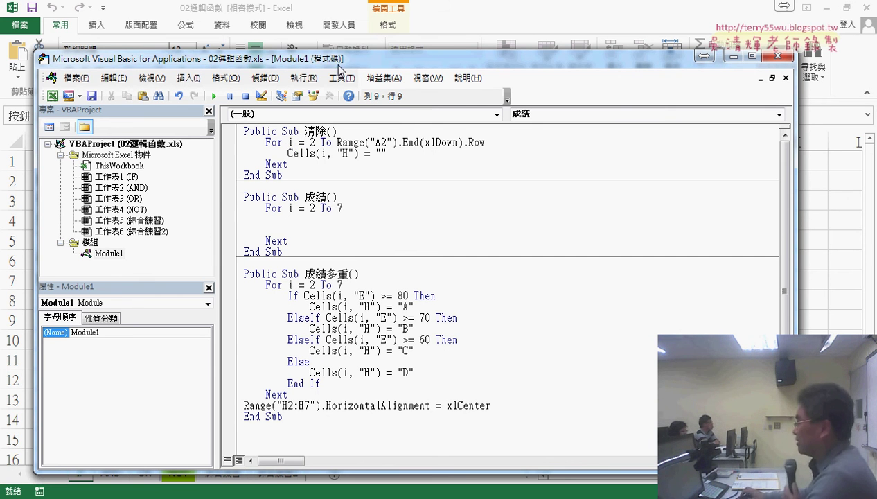
{"action": "mouse_move", "coordinate": [341, 69]}
{"action": "left_mouse_down"}
{"action": "mouse_move", "coordinate": [414, 230]}
{"action": "mouse_move", "coordinate": [429, 237]}
{"action": "left_mouse_up"}
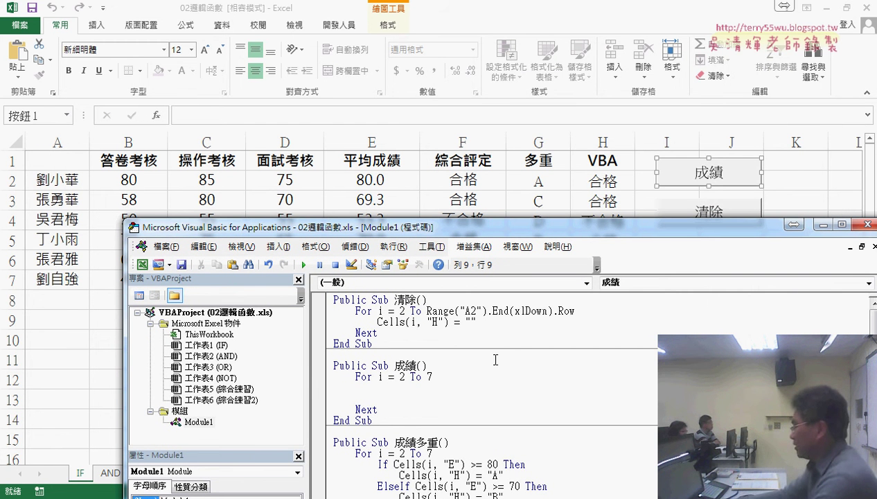
{"action": "type", "text": "if "}
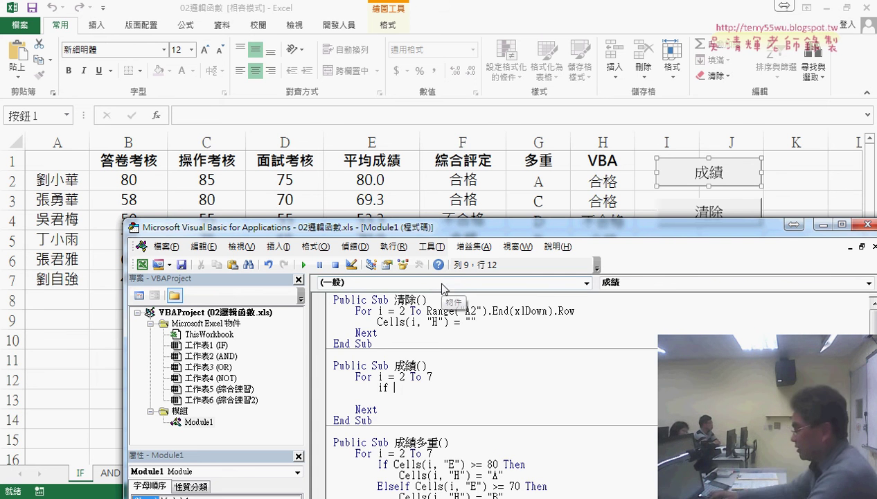
Finish the loop's first line as If Cells(i, "E") >= 60 Then and let VBA reformat it
{"action": "type", "text": "cells"}
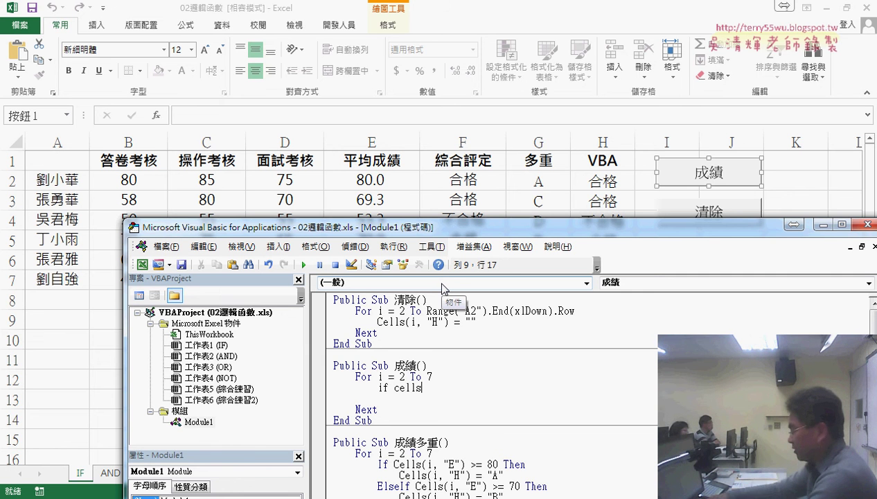
{"action": "type", "text": "("}
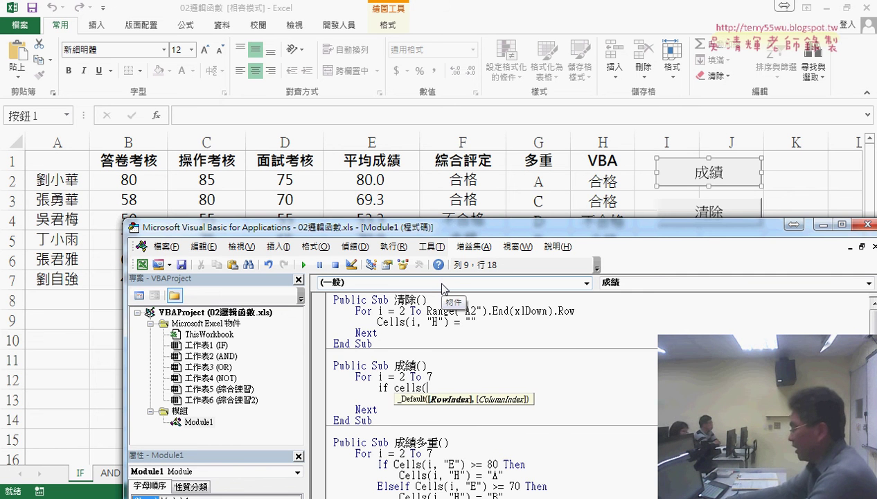
{"action": "type", "text": "i"}
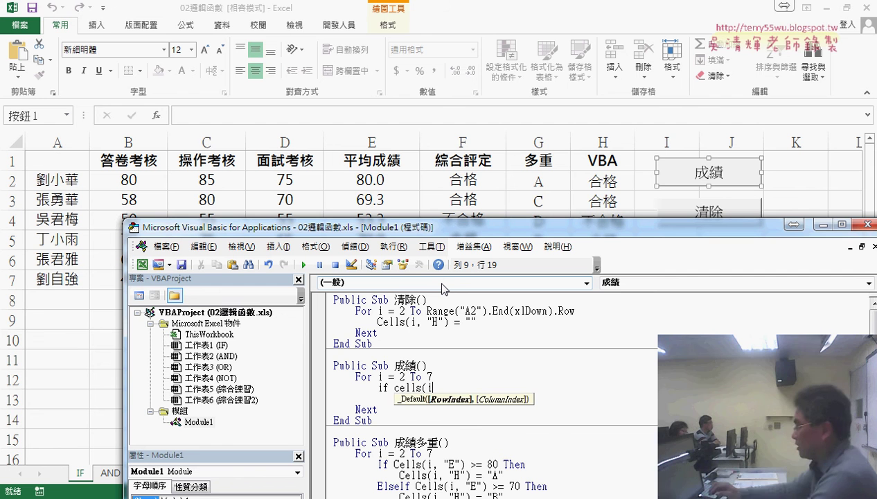
{"action": "type", "text": ",\""}
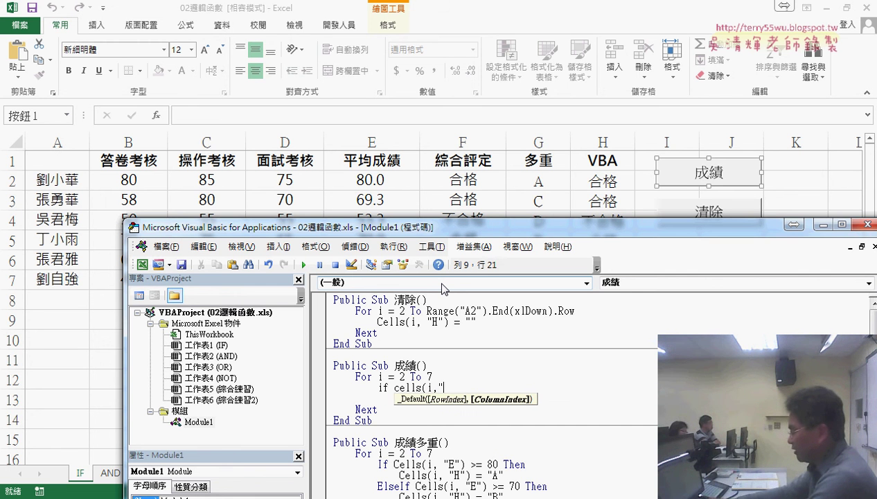
{"action": "type", "text": "E\")"}
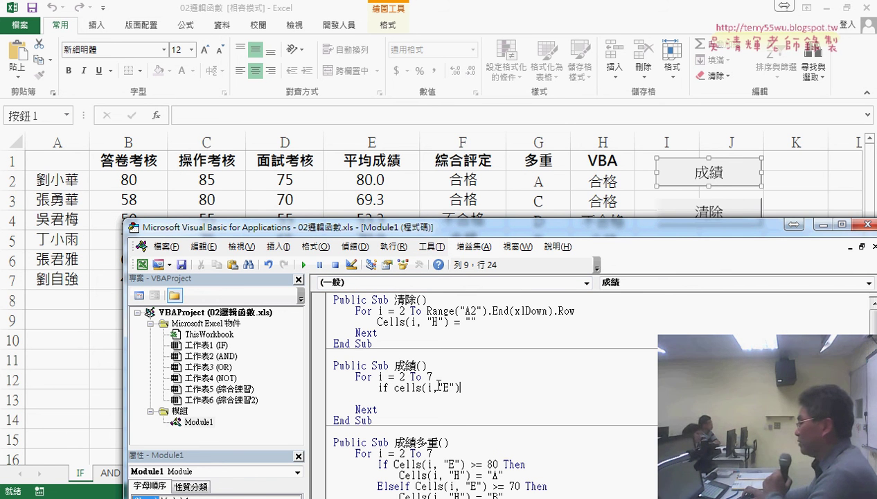
{"action": "double_click", "coordinate": [429, 387]}
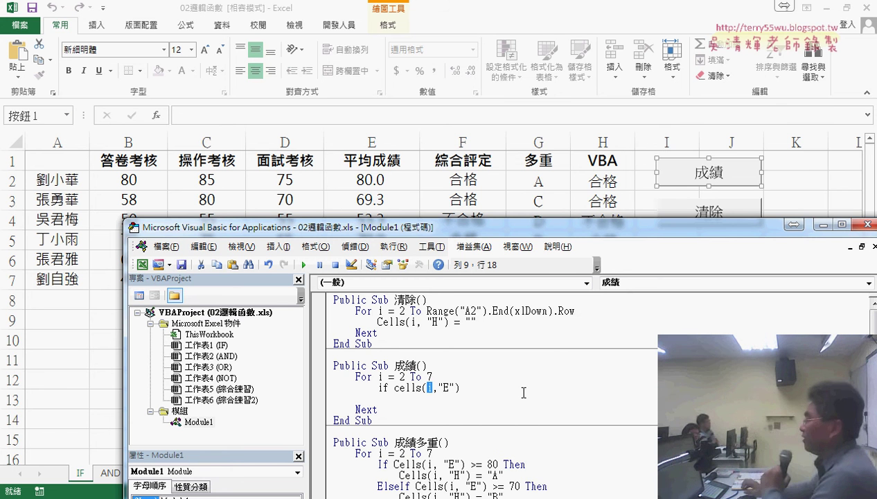
{"action": "key", "text": "End"}
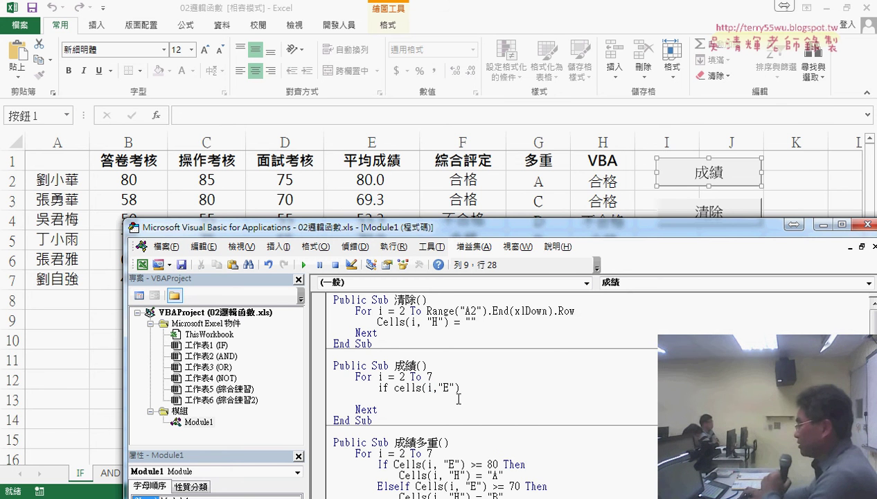
{"action": "left_click_drag", "start_coordinate": [461, 388], "coordinate": [483, 388]}
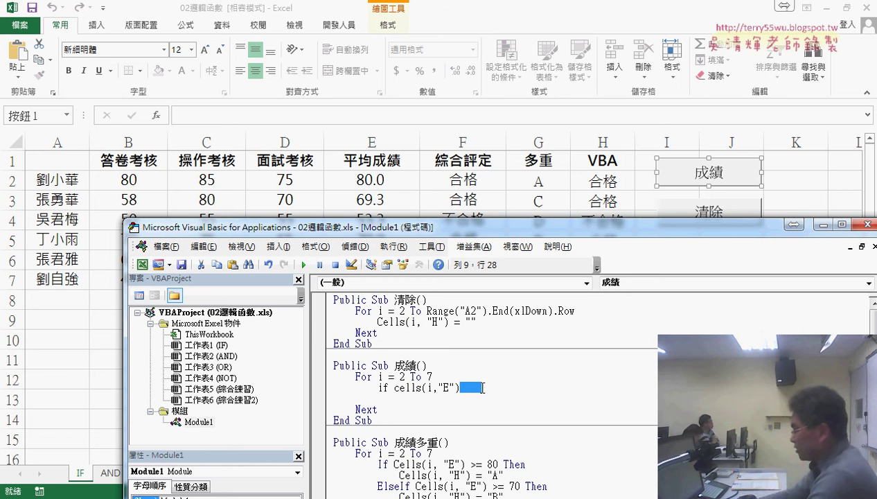
{"action": "type", "text": ">="}
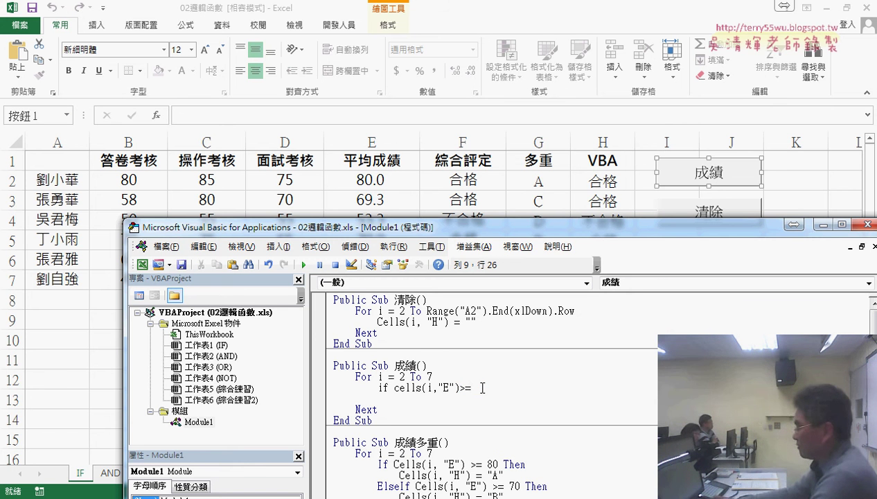
{"action": "type", "text": "60 "}
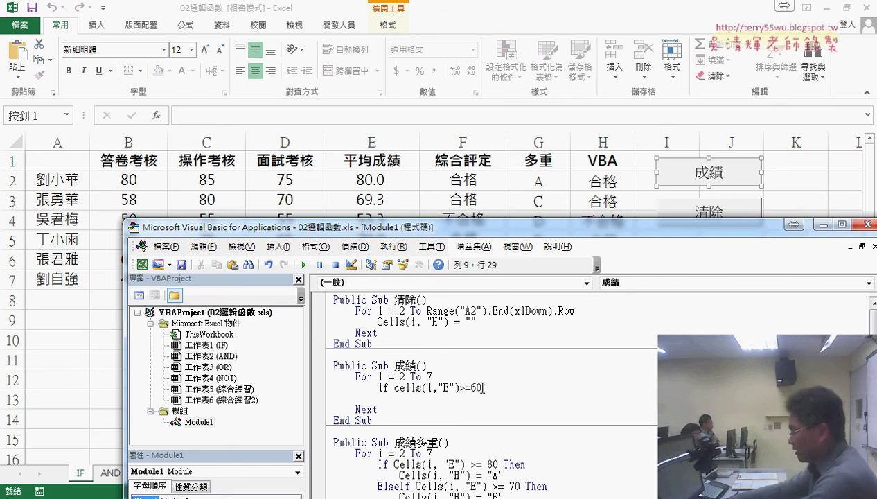
{"action": "type", "text": "thn"}
{"action": "key", "text": "Return"}
{"action": "key", "text": "Return"}
{"action": "type", "text": "els"}
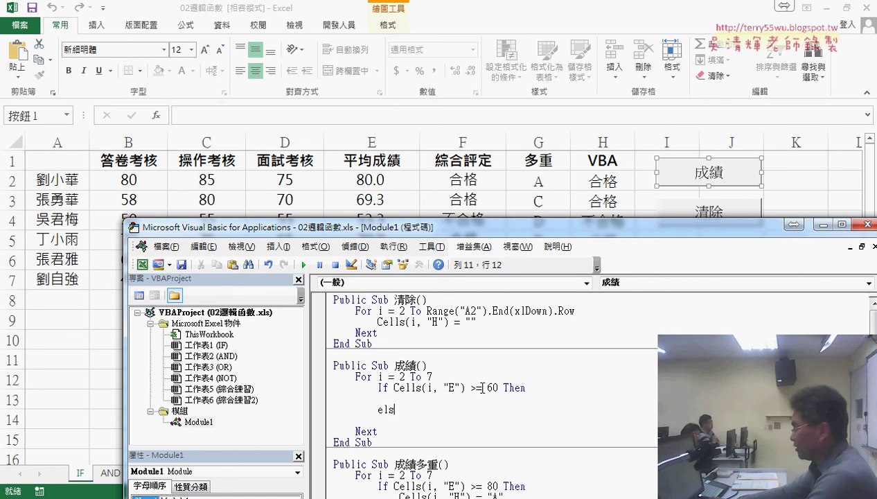
Add Else and End If lines under the condition and remove the blank line before Next
{"action": "type", "text": "e"}
{"action": "key", "text": "Return"}
{"action": "key", "text": "Return"}
{"action": "type", "text": "en"}
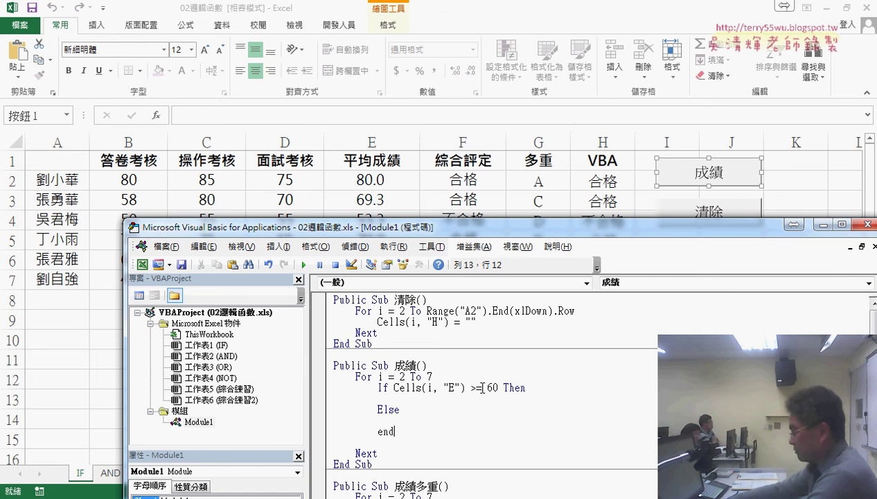
{"action": "type", "text": " if"}
{"action": "key", "text": "Up"}
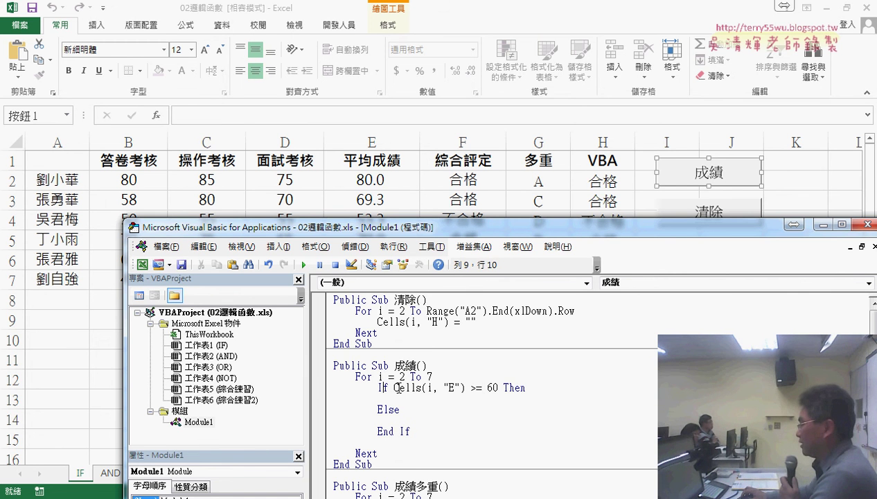
{"action": "left_click_drag", "start_coordinate": [395, 388], "coordinate": [498, 387]}
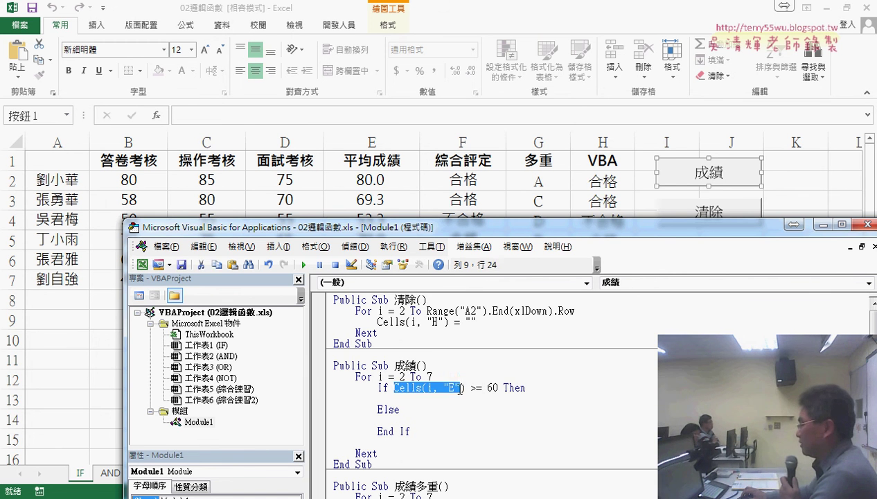
{"action": "left_click", "coordinate": [531, 387]}
{"action": "left_click", "coordinate": [389, 400]}
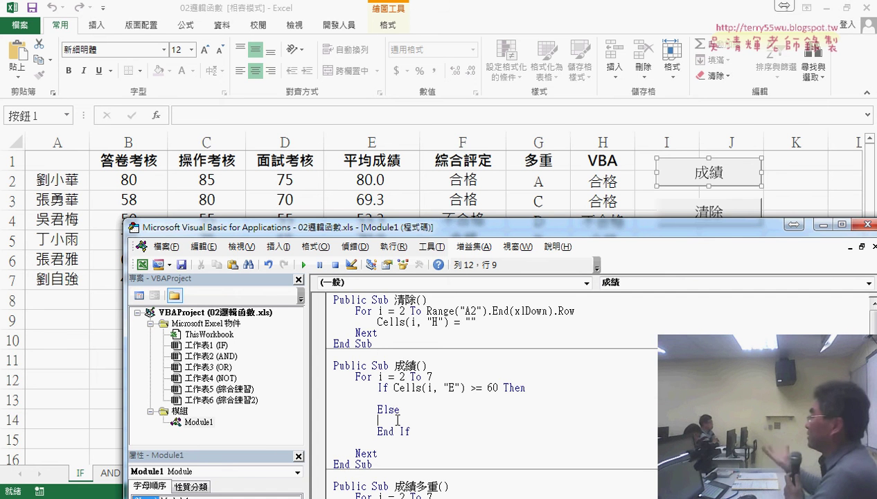
{"action": "left_click", "coordinate": [398, 420]}
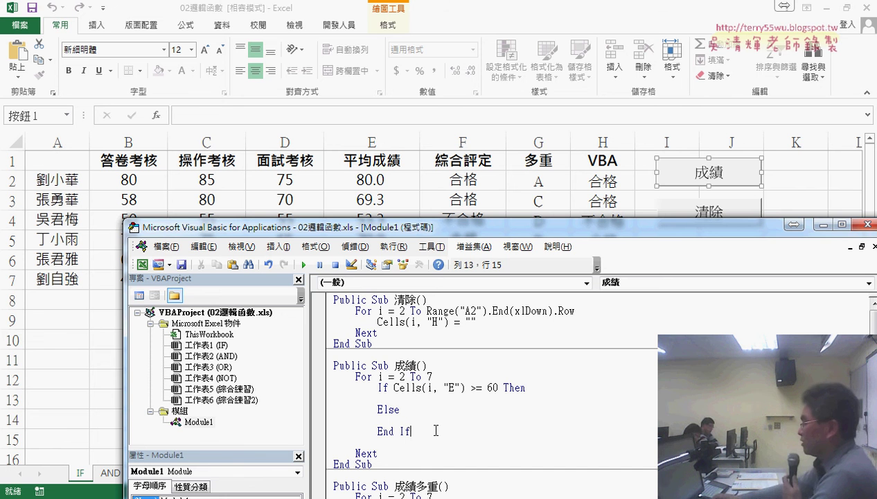
{"action": "key", "text": "Delete"}
{"action": "left_click", "coordinate": [450, 400]}
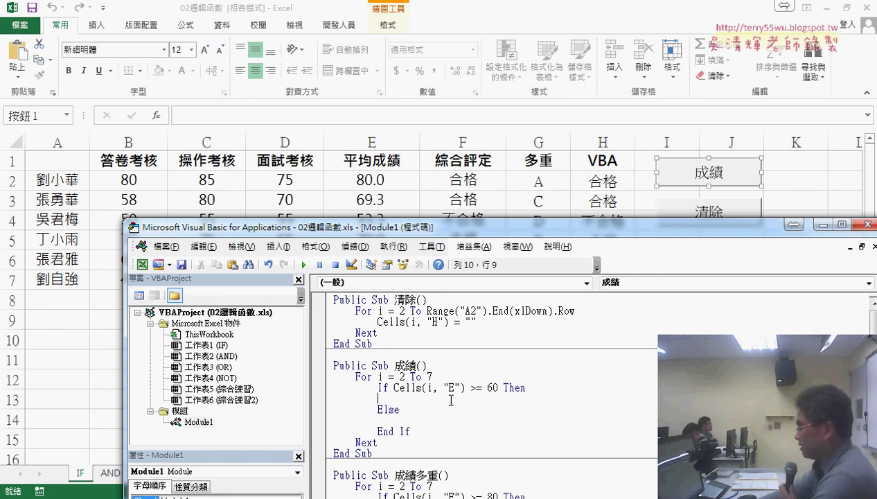
{"action": "key", "text": "Tab"}
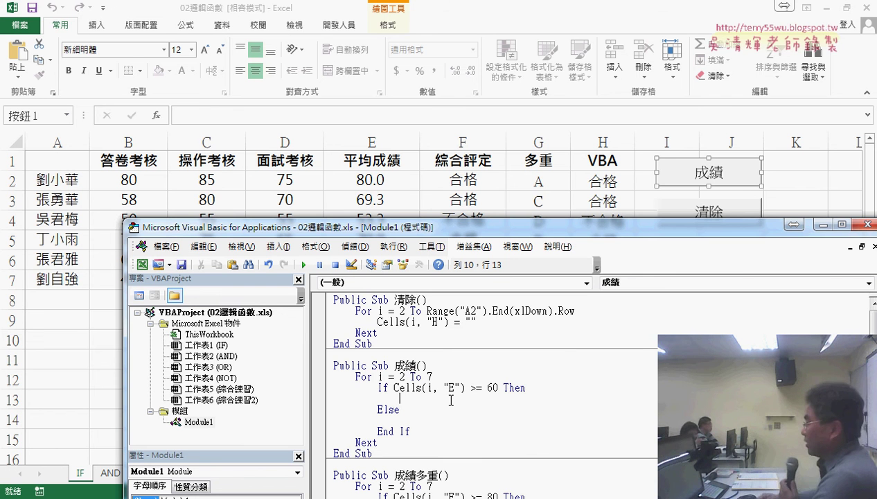
{"action": "key", "text": "BackSpace"}
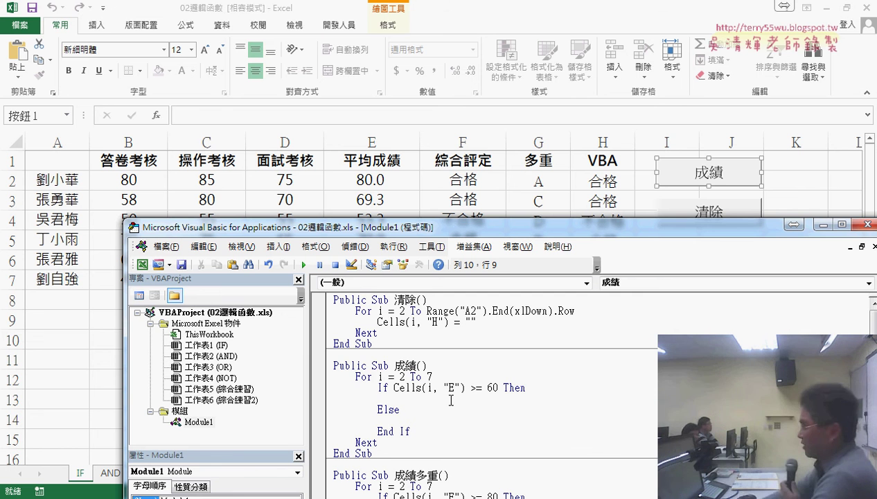
{"action": "key", "text": "Tab"}
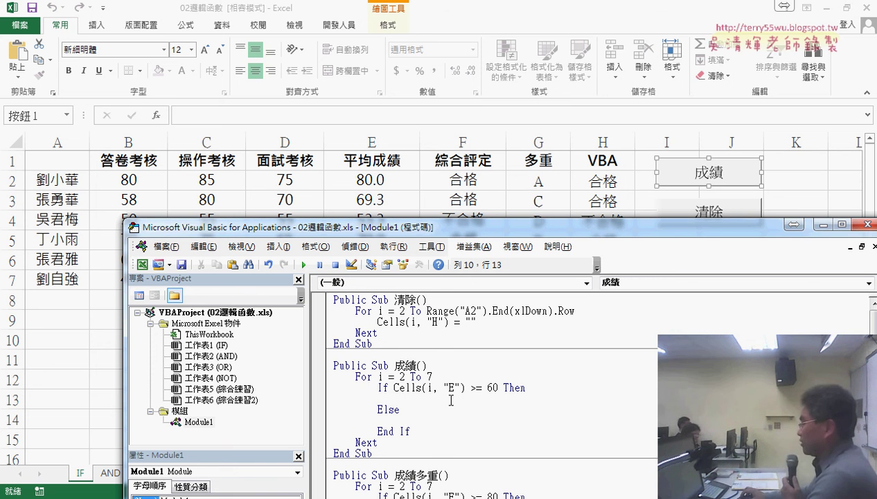
{"action": "left_click_drag", "start_coordinate": [395, 388], "coordinate": [495, 387]}
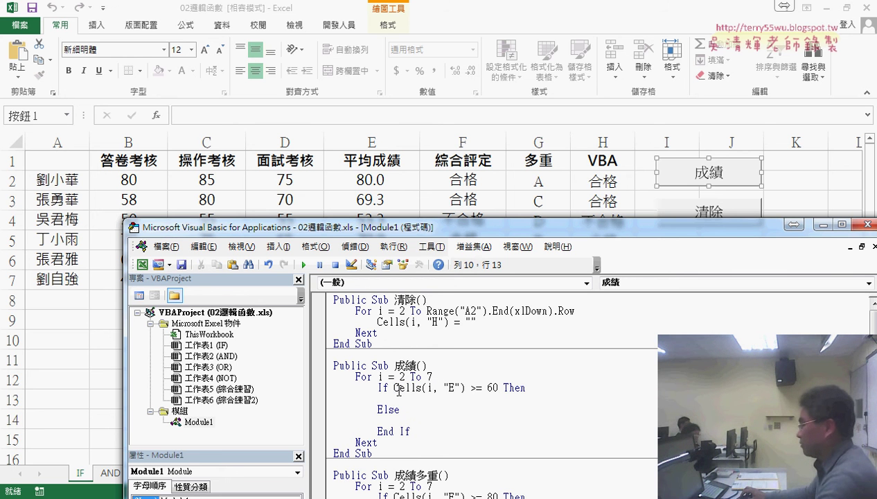
Set Cells(i, "H") to "合格" in the If branch and "不合格" in the Else branch
{"action": "mouse_move", "coordinate": [395, 388]}
{"action": "left_mouse_down"}
{"action": "mouse_move", "coordinate": [465, 388]}
{"action": "mouse_move", "coordinate": [448, 403]}
{"action": "left_mouse_up"}
{"action": "type", "text": "Cells(i, \"E\")"}
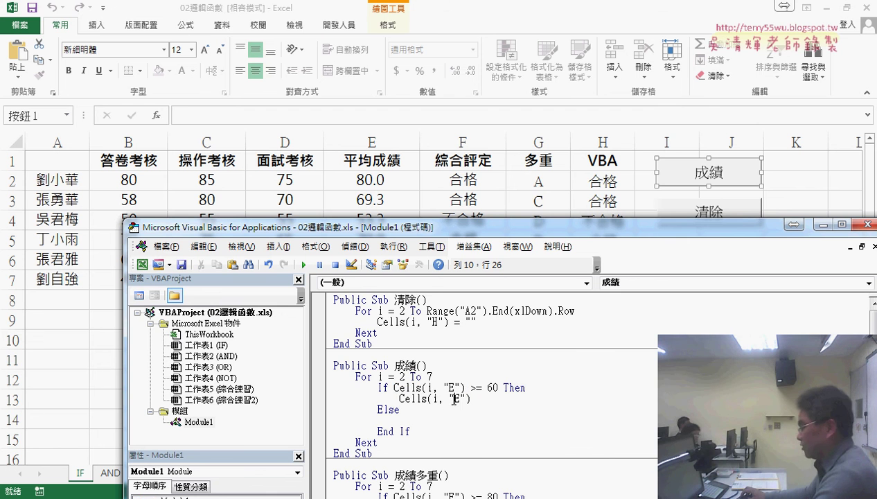
{"action": "double_click", "coordinate": [455, 399]}
{"action": "type", "text": "H"}
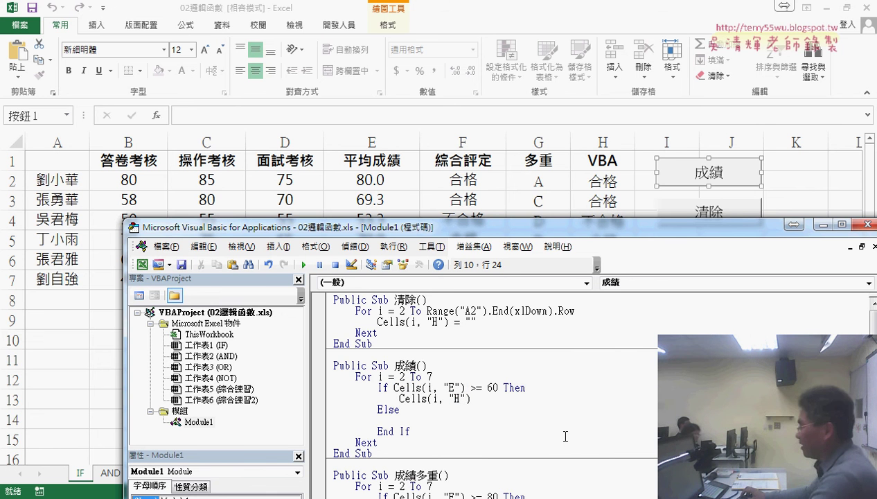
{"action": "left_click", "coordinate": [499, 398]}
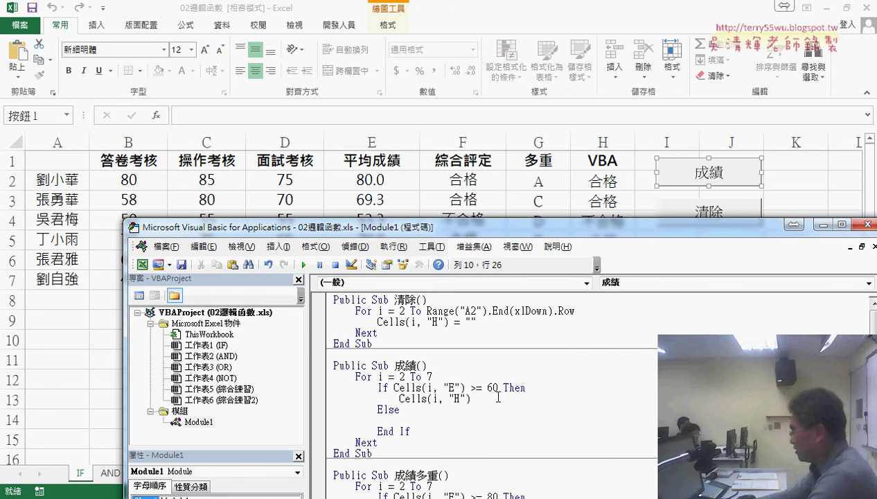
{"action": "type", "text": "=\""}
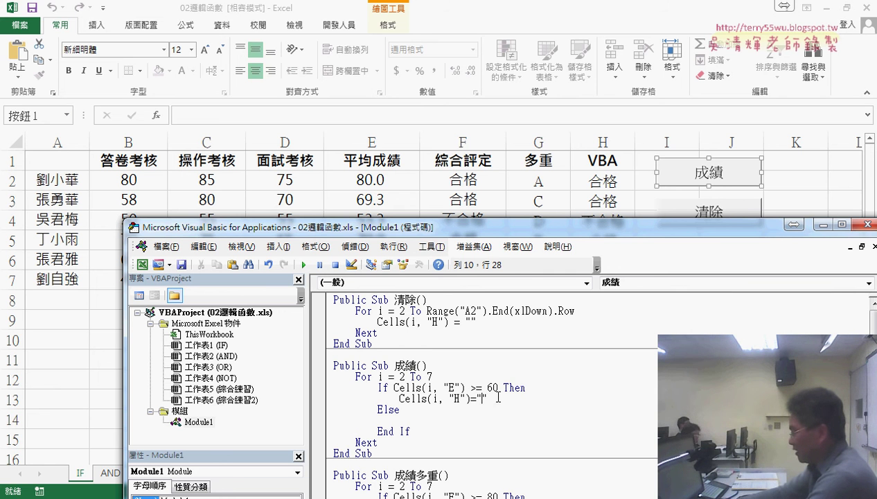
{"action": "type", "text": "合格"}
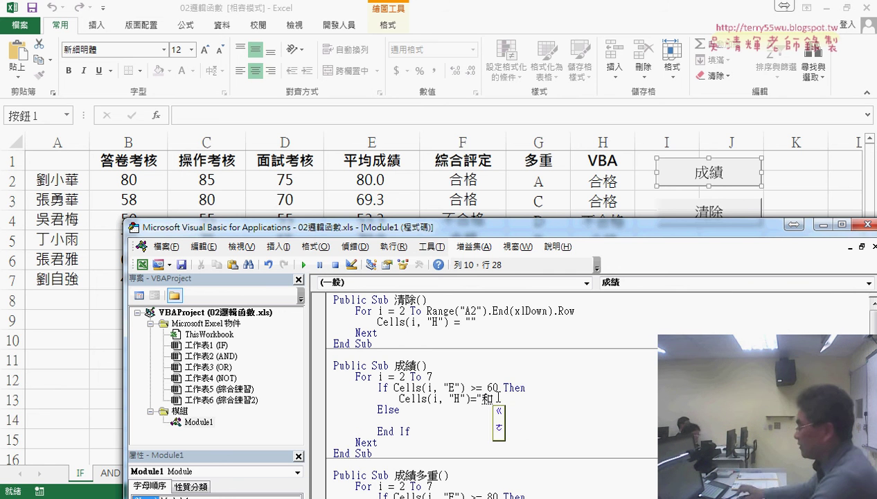
{"action": "left_click", "coordinate": [426, 422]}
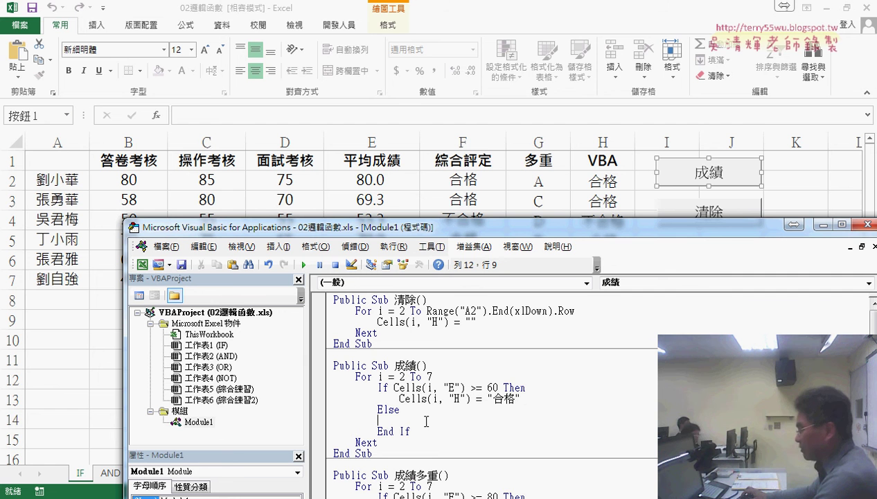
{"action": "mouse_move", "coordinate": [521, 399]}
{"action": "left_mouse_down"}
{"action": "mouse_move", "coordinate": [399, 398]}
{"action": "mouse_move", "coordinate": [402, 420]}
{"action": "left_mouse_up"}
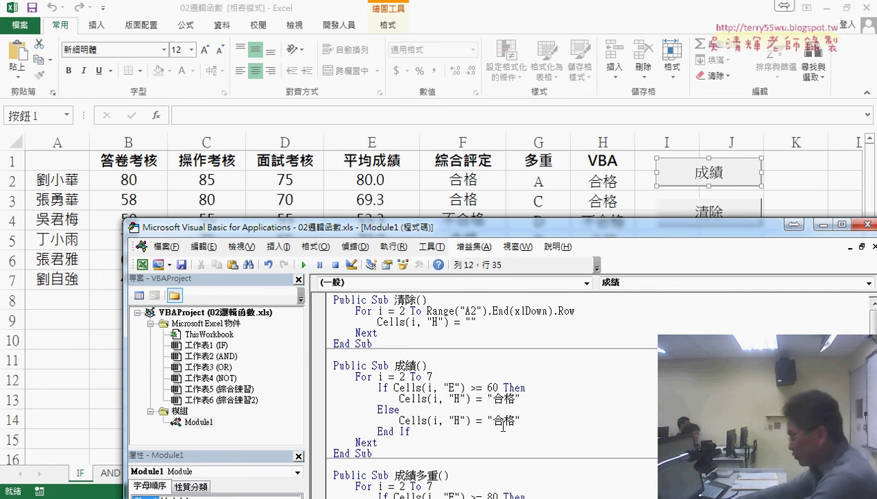
{"action": "type", "text": "不"}
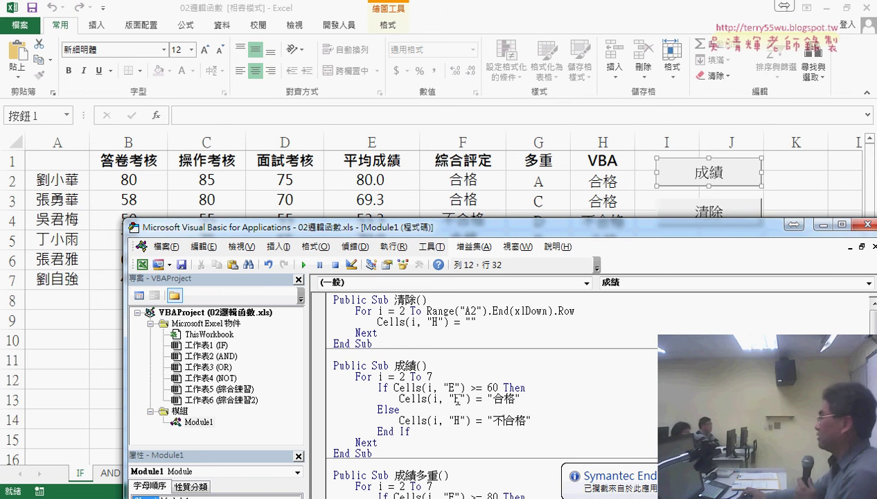
Point out column H in the code, then shift the VBA editor up and to the left
{"action": "double_click", "coordinate": [457, 399]}
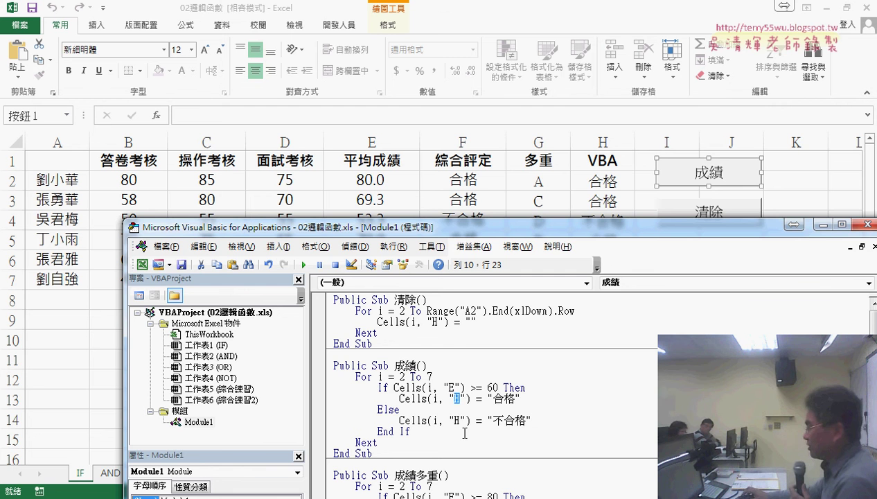
{"action": "mouse_move", "coordinate": [486, 232]}
{"action": "left_mouse_down"}
{"action": "mouse_move", "coordinate": [463, 152]}
{"action": "mouse_move", "coordinate": [461, 253]}
{"action": "left_mouse_up"}
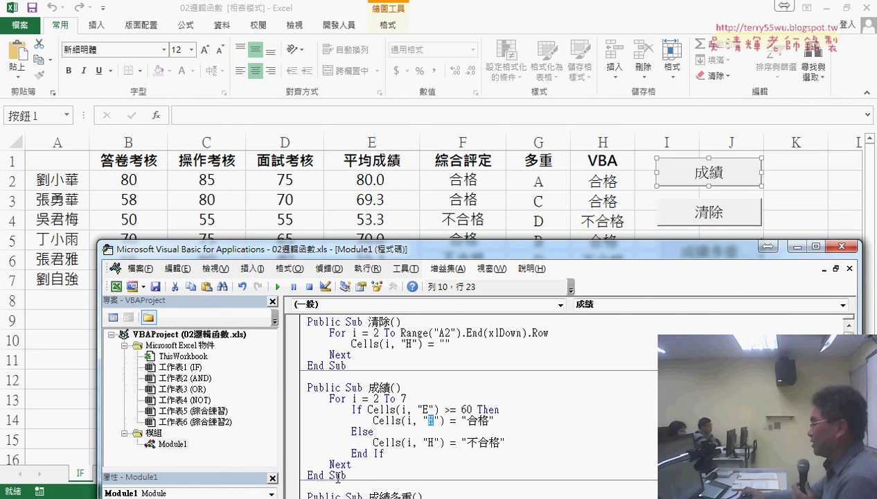
Run the 成績多重 button on the sheet so column H shows grades A, C, D, B, D, D
{"action": "left_click_drag", "start_coordinate": [346, 475], "coordinate": [304, 388]}
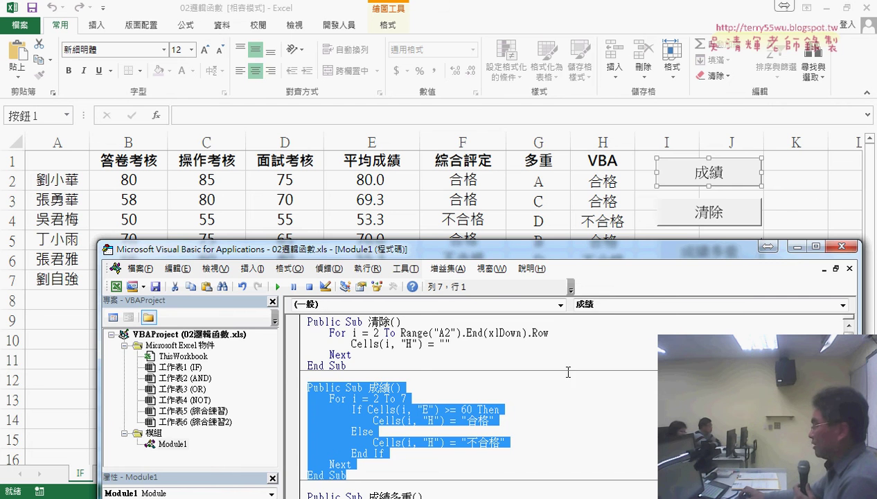
{"action": "left_click", "coordinate": [790, 208]}
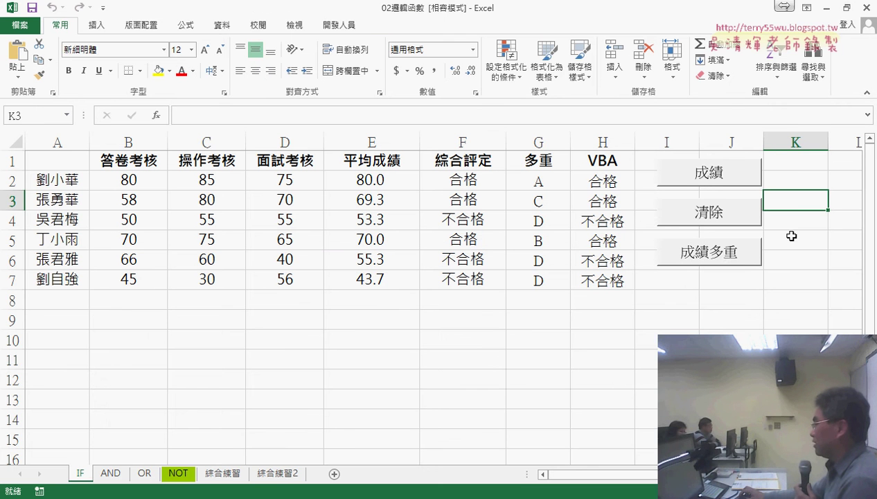
{"action": "left_click", "coordinate": [722, 258]}
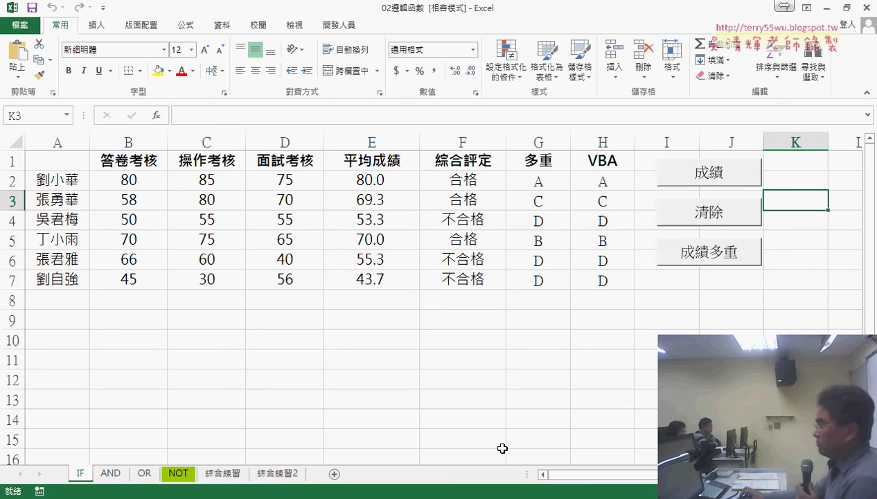
Delete the old 成績多重 procedure from Module1
{"action": "mouse_move", "coordinate": [211, 495]}
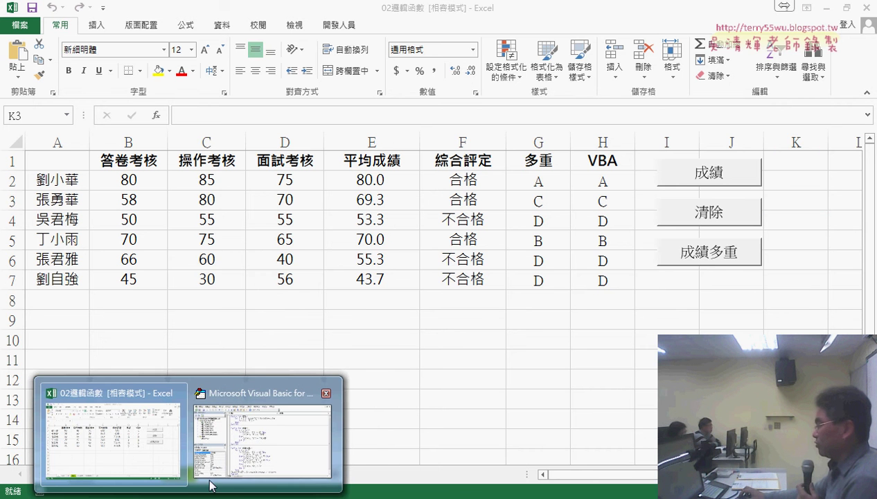
{"action": "left_click", "coordinate": [249, 453]}
{"action": "left_click_drag", "start_coordinate": [501, 251], "coordinate": [501, 57]}
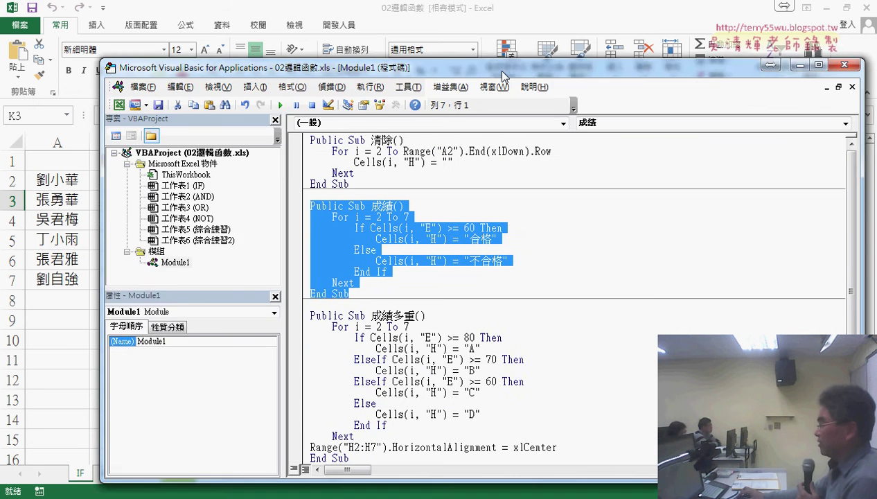
{"action": "scroll", "coordinate": [485, 277], "scroll_direction": "down", "scroll_amount": 1}
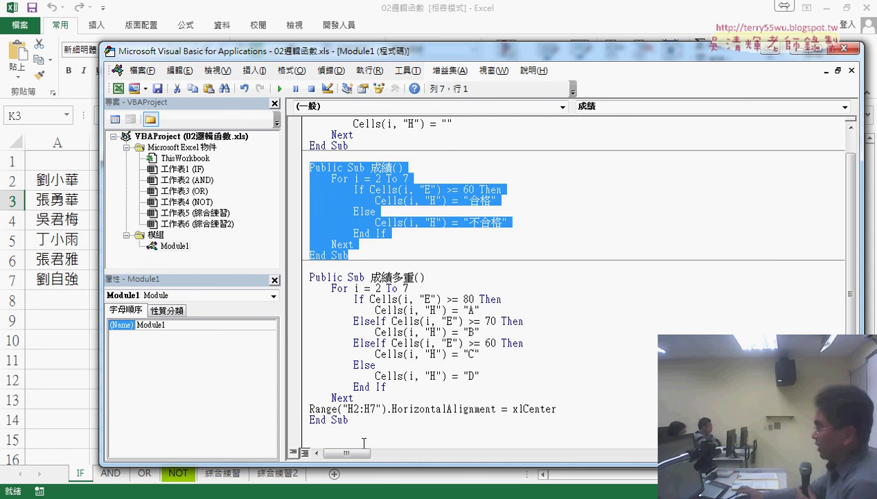
{"action": "left_click_drag", "start_coordinate": [300, 420], "coordinate": [300, 276]}
{"action": "key", "text": "Delete"}
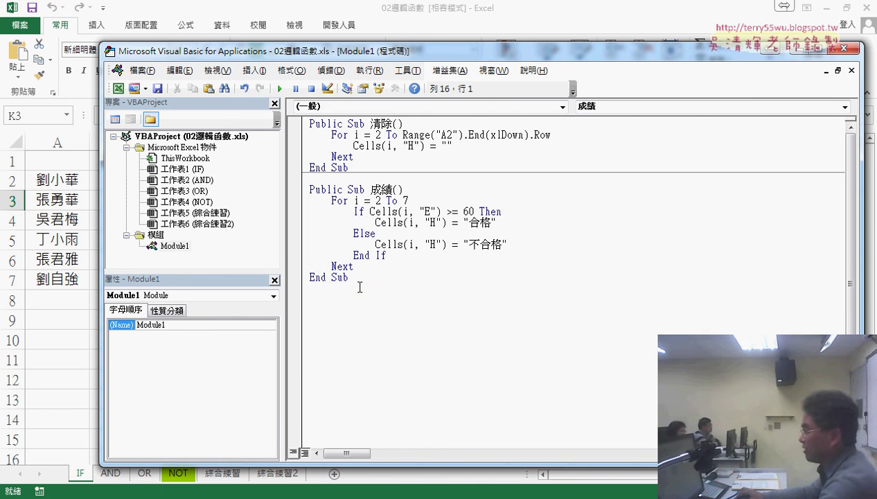
Place a duplicate of the 成績 procedure below its End Sub
{"action": "mouse_move", "coordinate": [360, 287]}
{"action": "left_mouse_down"}
{"action": "mouse_move", "coordinate": [310, 189]}
{"action": "mouse_move", "coordinate": [322, 320]}
{"action": "left_mouse_up"}
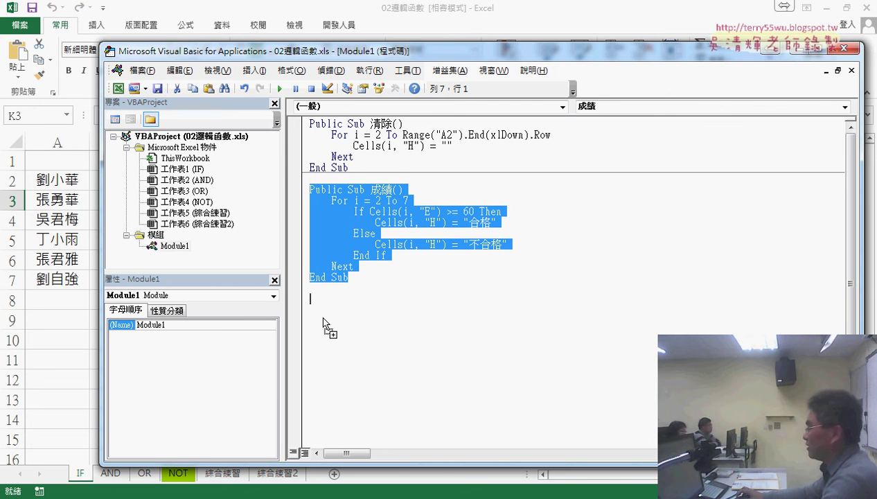
{"action": "left_click_drag", "start_coordinate": [323, 318], "coordinate": [324, 318]}
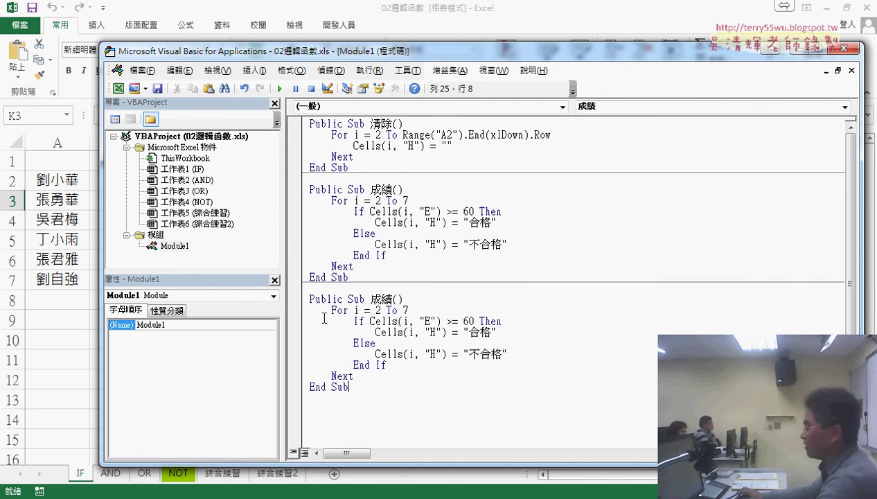
{"action": "left_click", "coordinate": [392, 297]}
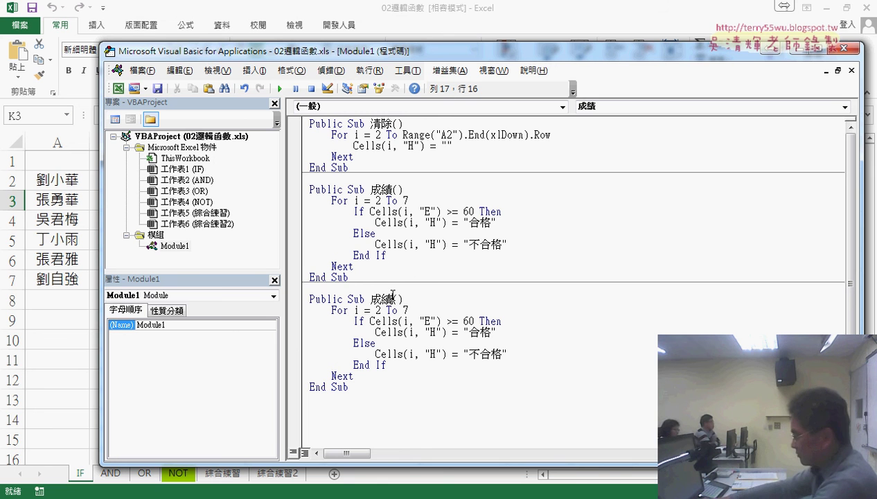
Make the third Sub header read Public Sub 成績多重(), then highlight its If condition and assignment lines
{"action": "type", "text": "ㄉㄨ"}
{"action": "type", "text": "多重"}
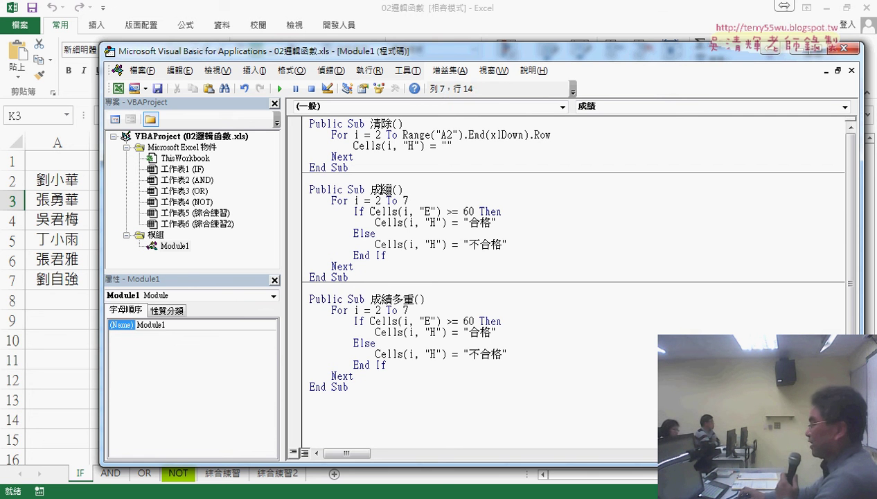
{"action": "left_click", "coordinate": [354, 231]}
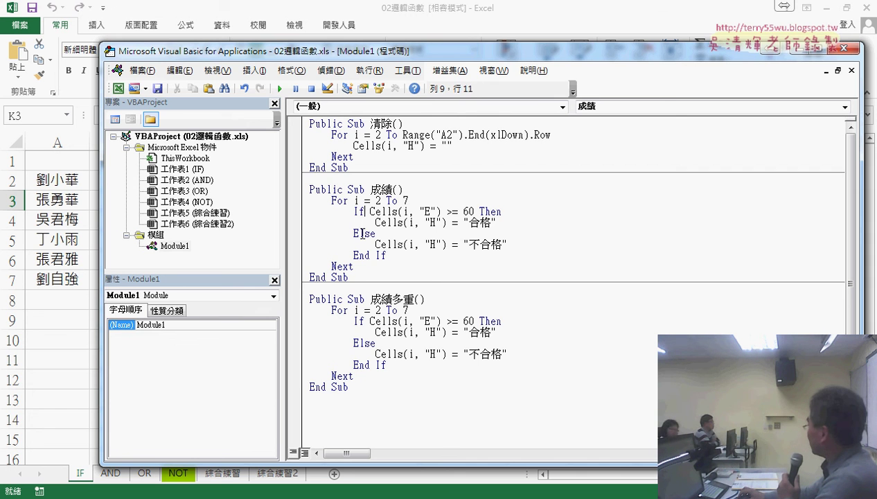
{"action": "left_click", "coordinate": [361, 233]}
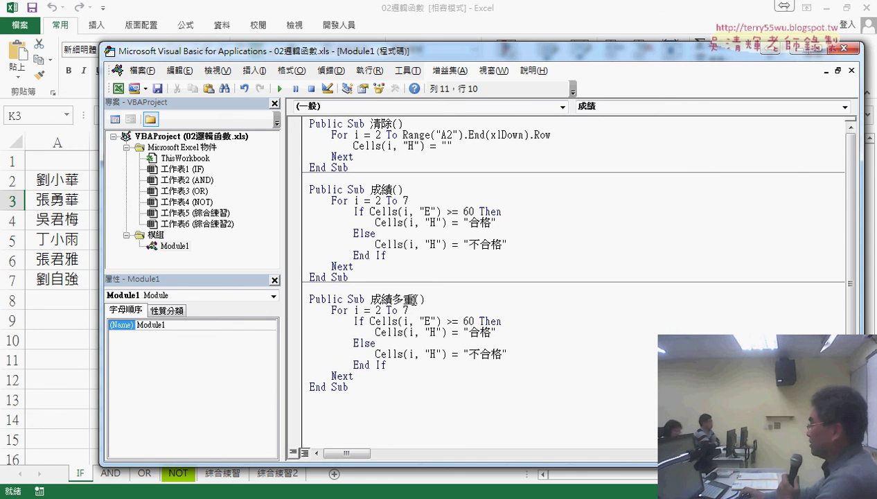
{"action": "left_click_drag", "start_coordinate": [414, 300], "coordinate": [392, 300]}
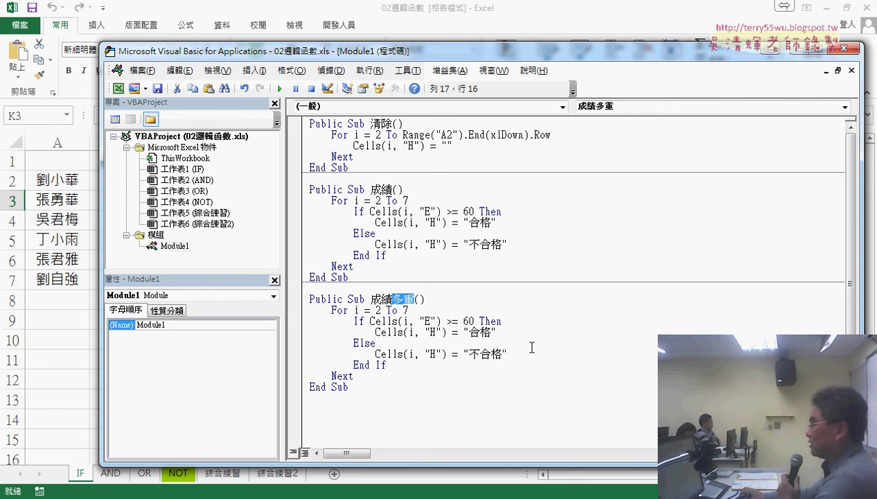
{"action": "left_click", "coordinate": [360, 321]}
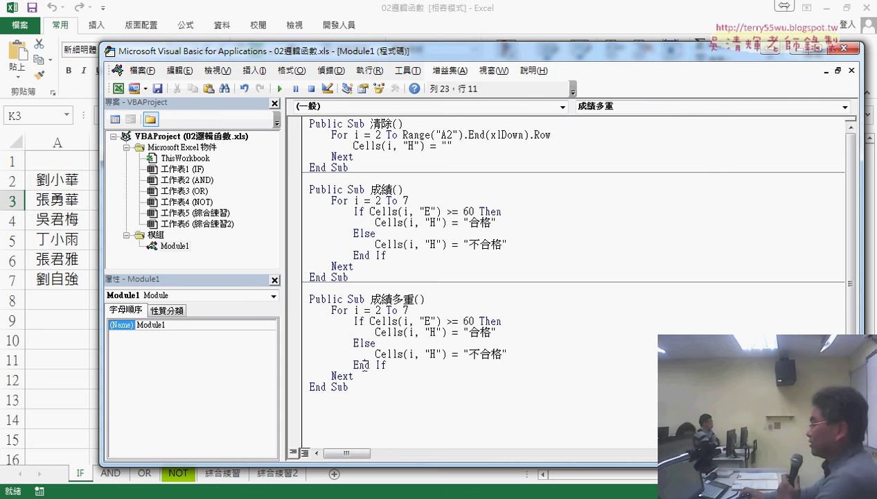
{"action": "left_click_drag", "start_coordinate": [375, 342], "coordinate": [354, 343]}
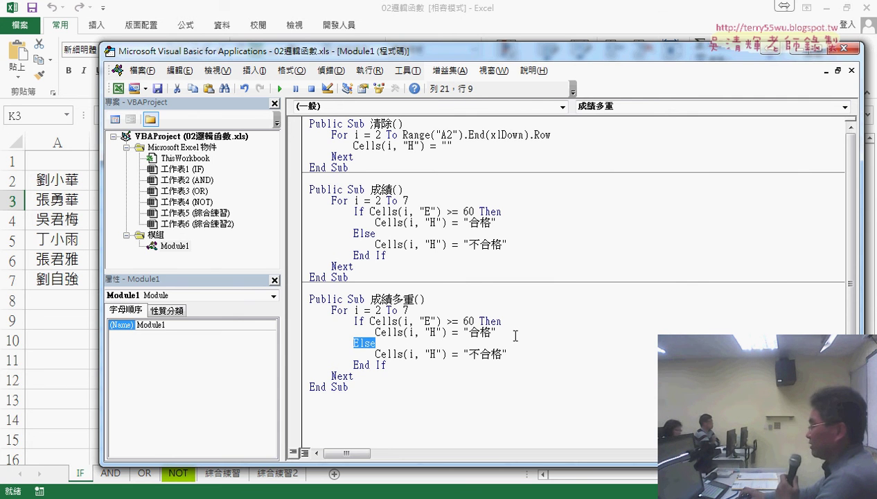
{"action": "left_click_drag", "start_coordinate": [515, 337], "coordinate": [278, 317]}
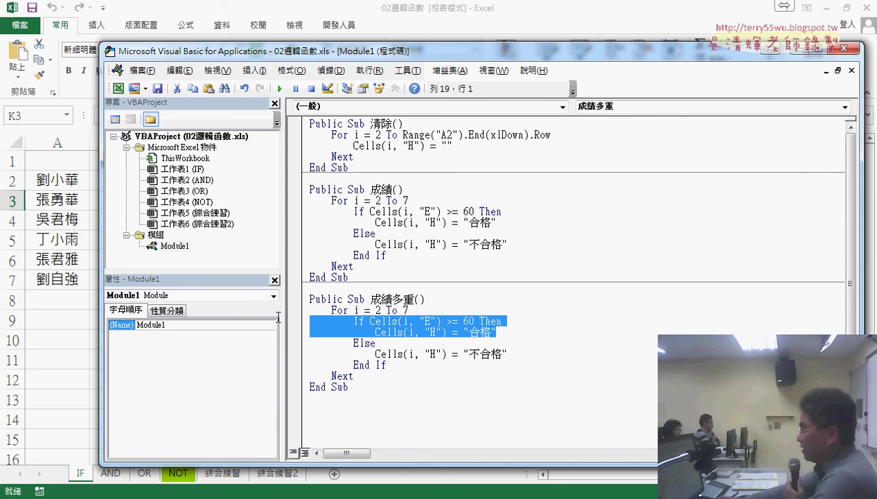
In 成績多重, change the If threshold from 60 to 80 and the grade from 合格 to "A"
{"action": "key", "text": "Left"}
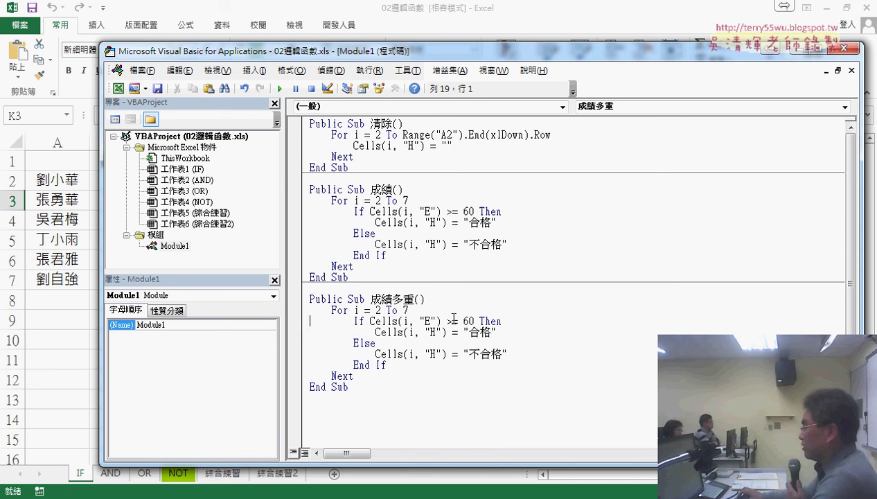
{"action": "left_click", "coordinate": [464, 321]}
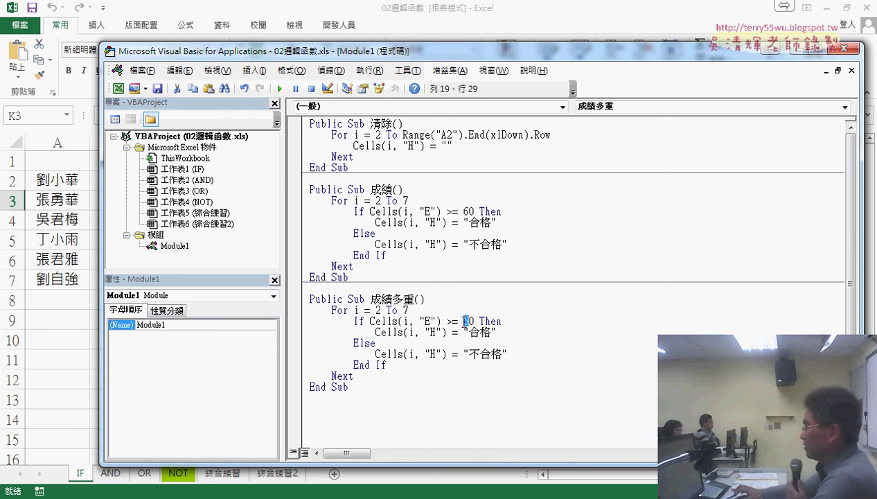
{"action": "type", "text": "38"}
{"action": "key", "text": "Down"}
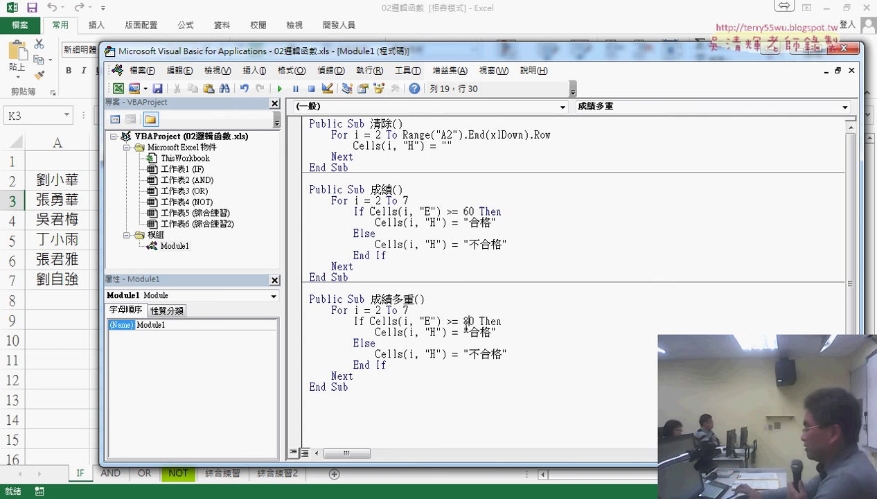
{"action": "key", "text": "shift+Right"}
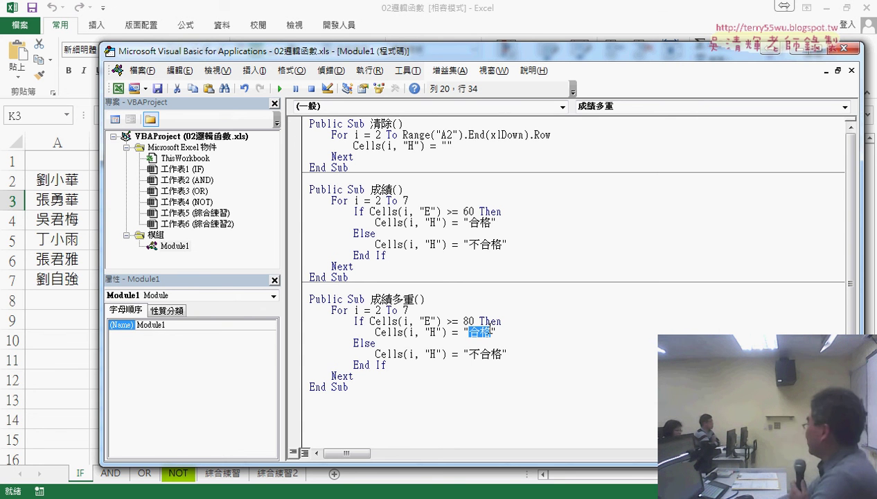
{"action": "type", "text": "A"}
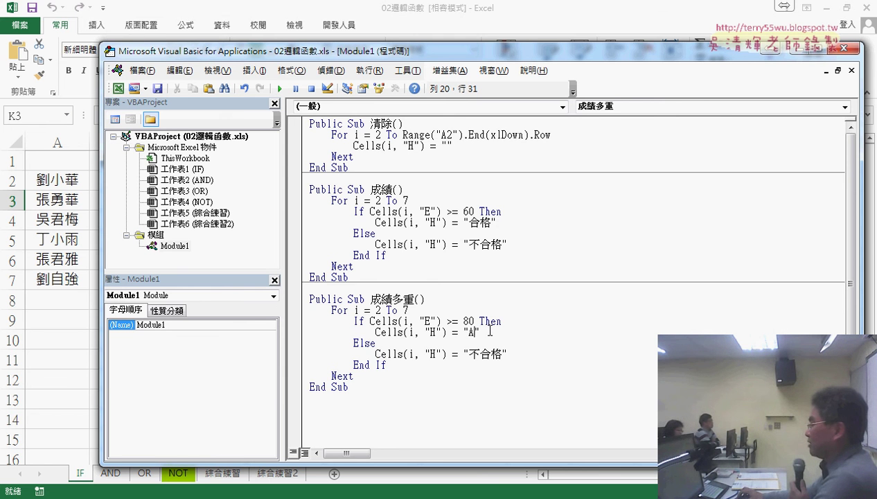
Copy the >= 80 If line and its "A" line, then add an empty line after the A assignment
{"action": "double_click", "coordinate": [360, 322]}
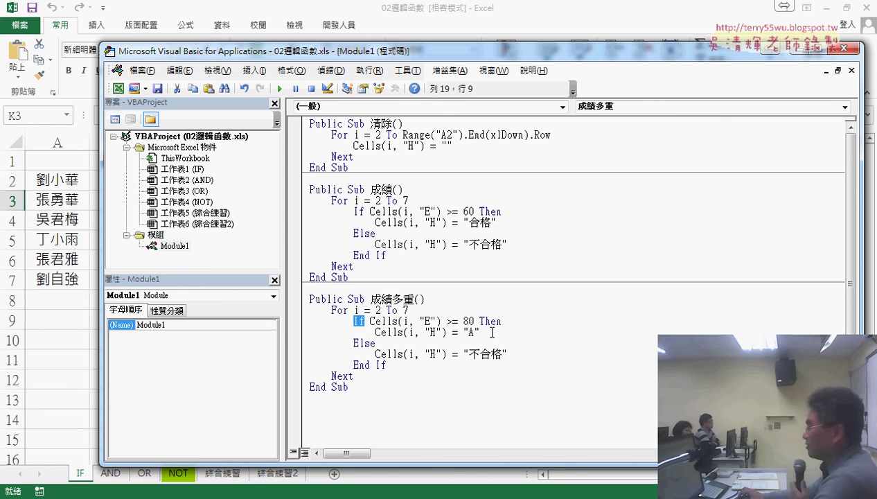
{"action": "left_click_drag", "start_coordinate": [493, 333], "coordinate": [294, 326]}
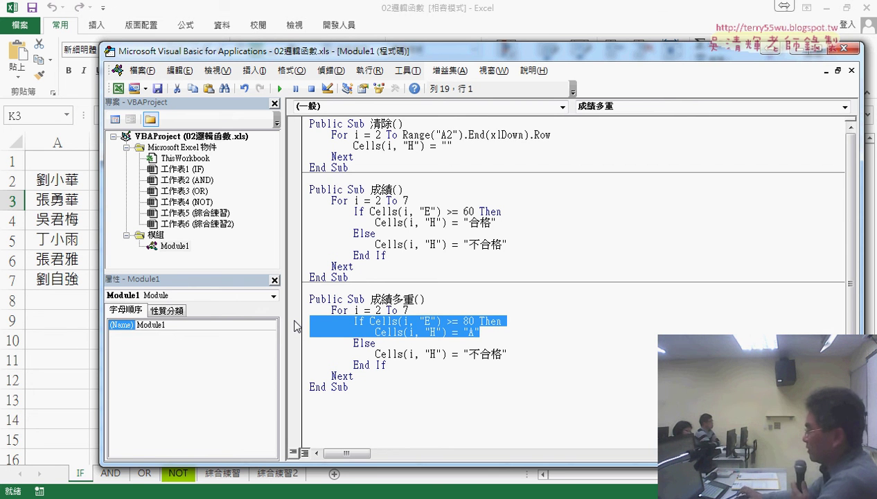
{"action": "left_click", "coordinate": [497, 335]}
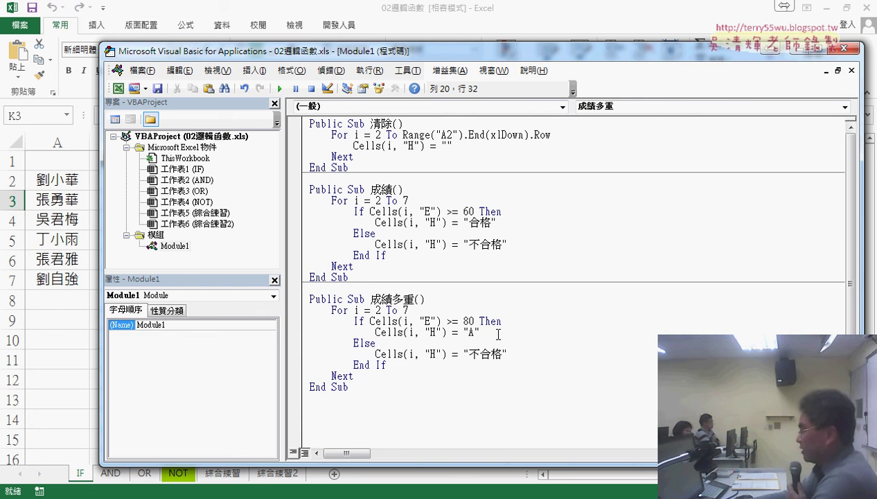
{"action": "key", "text": "Return"}
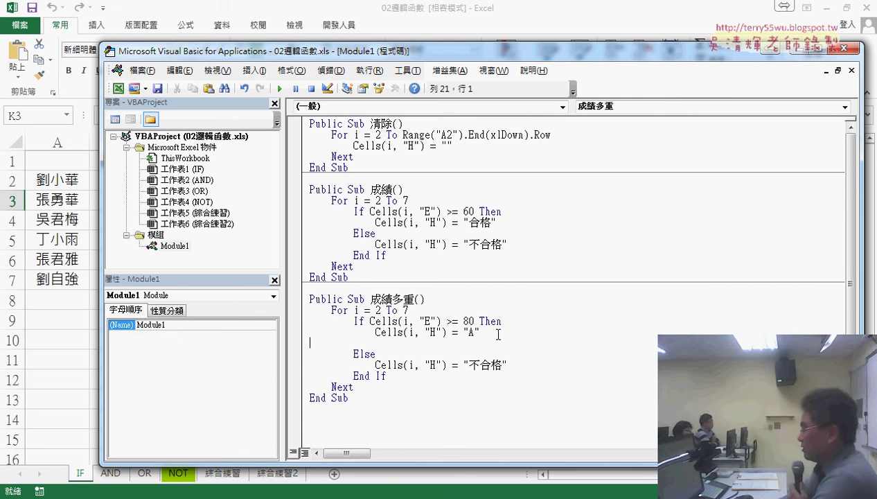
Paste the copied lines onto the empty line and turn the second If into ElseIf
{"action": "type", "text": "If Cells(i, \"E\") >= 80 Then             Cells(i, \"H\") = \"A\""}
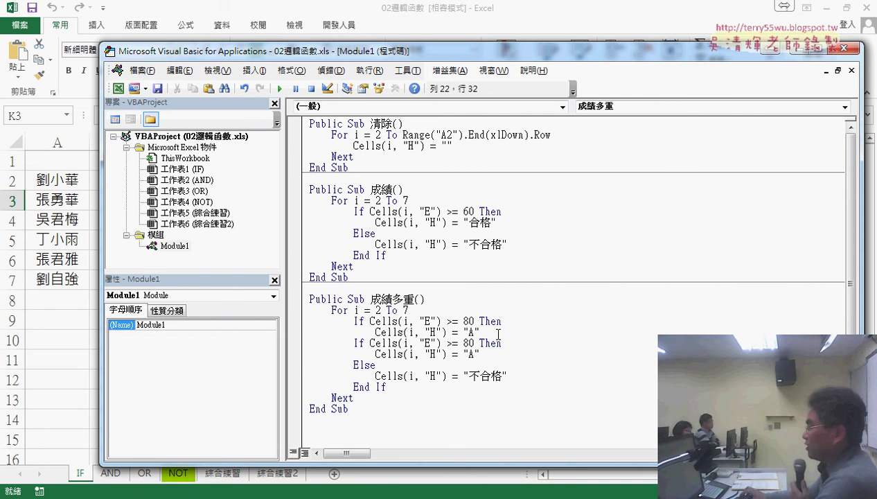
{"action": "double_click", "coordinate": [359, 343]}
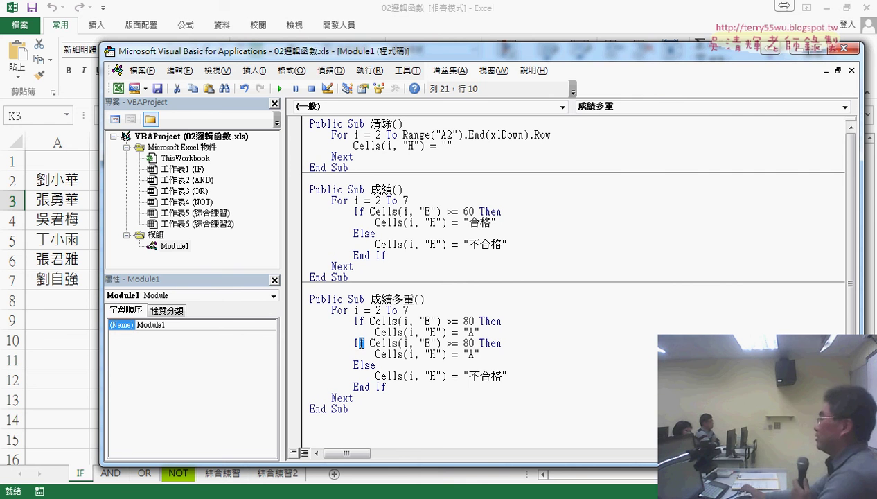
{"action": "left_click", "coordinate": [355, 343]}
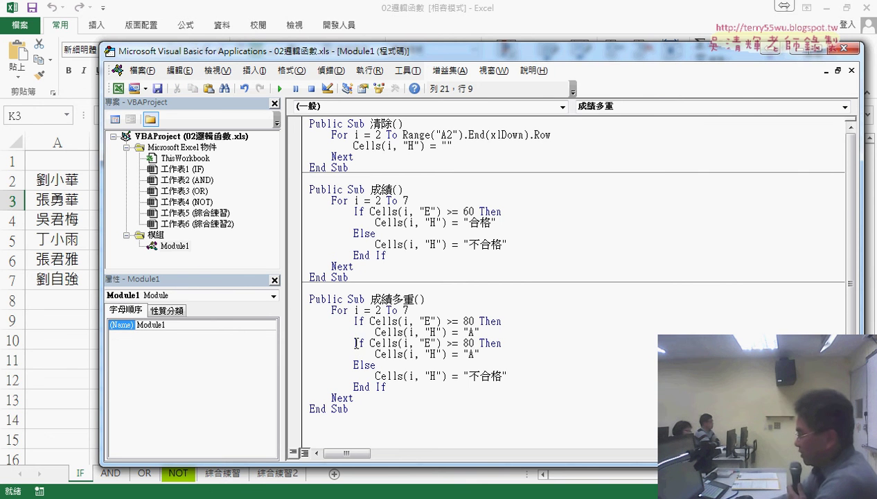
{"action": "left_click_drag", "start_coordinate": [356, 343], "coordinate": [357, 383]}
{"action": "type", "text": "El"}
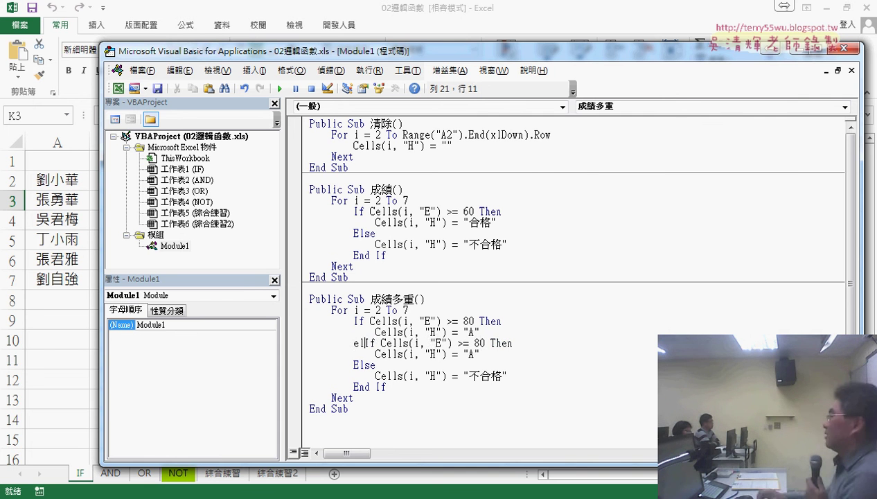
{"action": "type", "text": "se"}
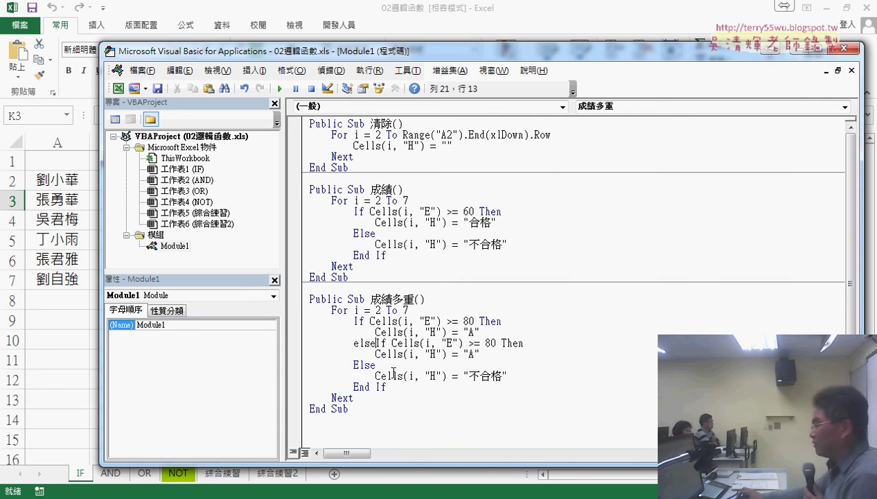
{"action": "left_click_drag", "start_coordinate": [353, 343], "coordinate": [388, 342]}
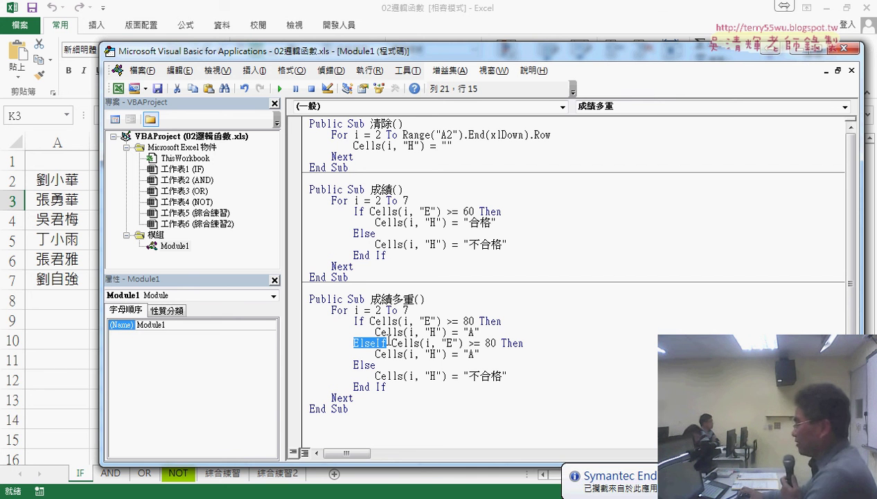
Change the ElseIf threshold to 70 and its grade to "B", then select both lines
{"action": "left_click_drag", "start_coordinate": [491, 343], "coordinate": [485, 343]}
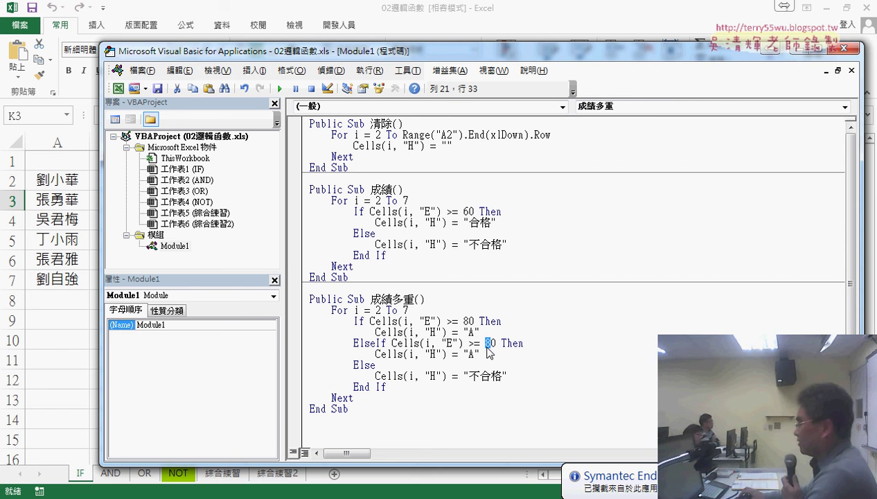
{"action": "type", "text": "7"}
{"action": "double_click", "coordinate": [471, 353]}
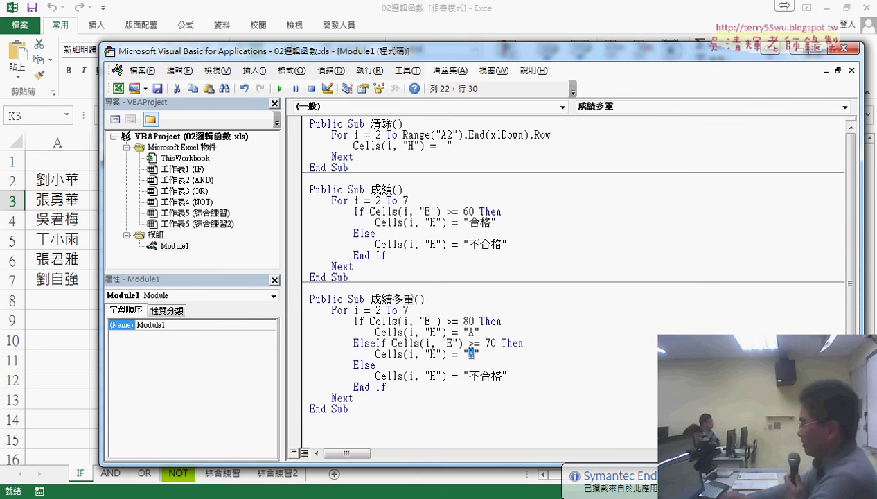
{"action": "type", "text": "B"}
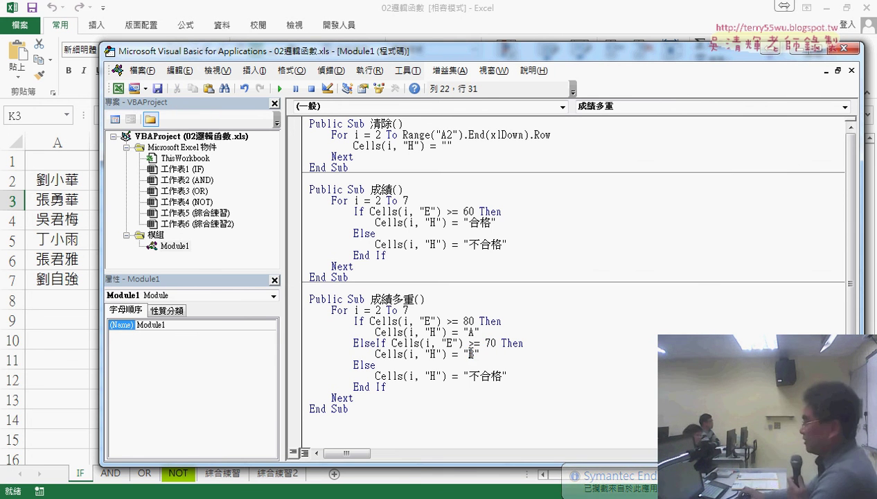
{"action": "left_click_drag", "start_coordinate": [479, 353], "coordinate": [303, 349]}
{"action": "key", "text": "ctrl+c"}
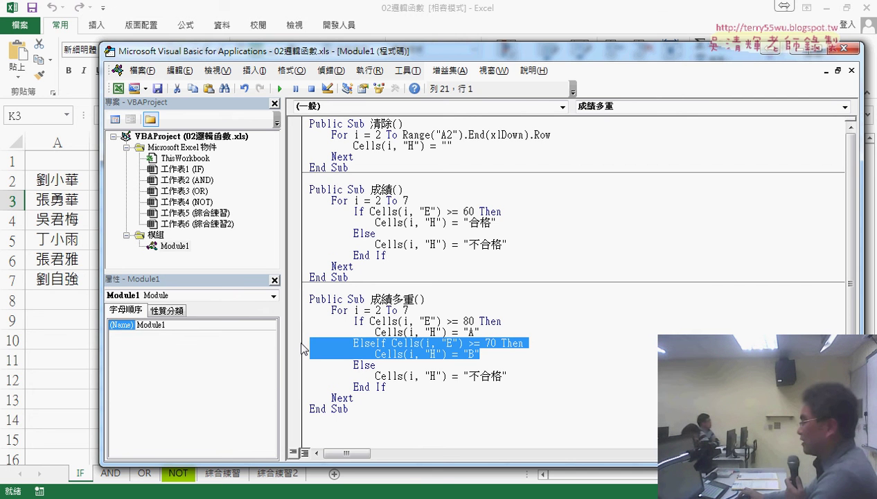
Paste another ElseIf below the "B" line and change its threshold to 60 for grade "C"
{"action": "left_click", "coordinate": [487, 354]}
{"action": "key", "text": "Return"}
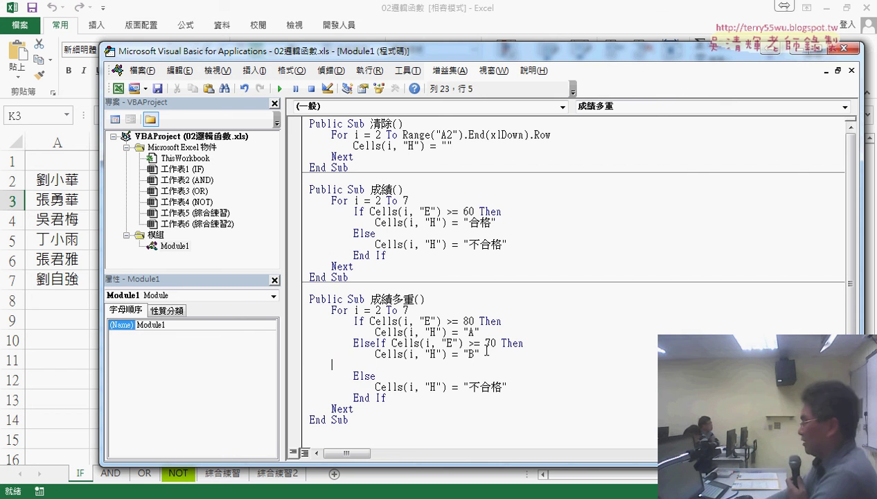
{"action": "key", "text": "ctrl+v"}
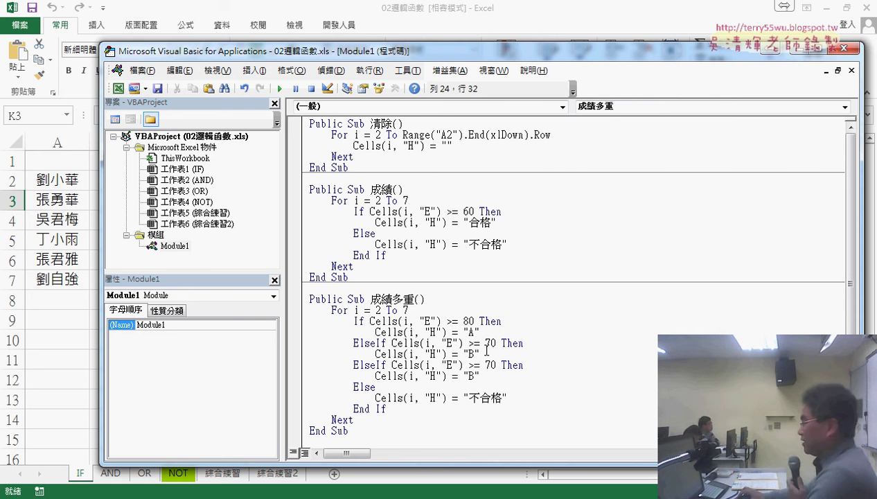
{"action": "left_click_drag", "start_coordinate": [491, 366], "coordinate": [486, 365]}
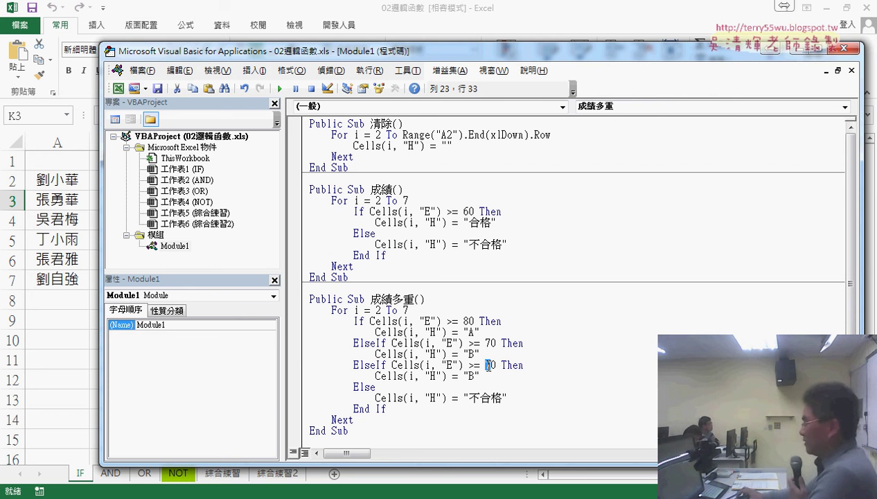
{"action": "type", "text": "6"}
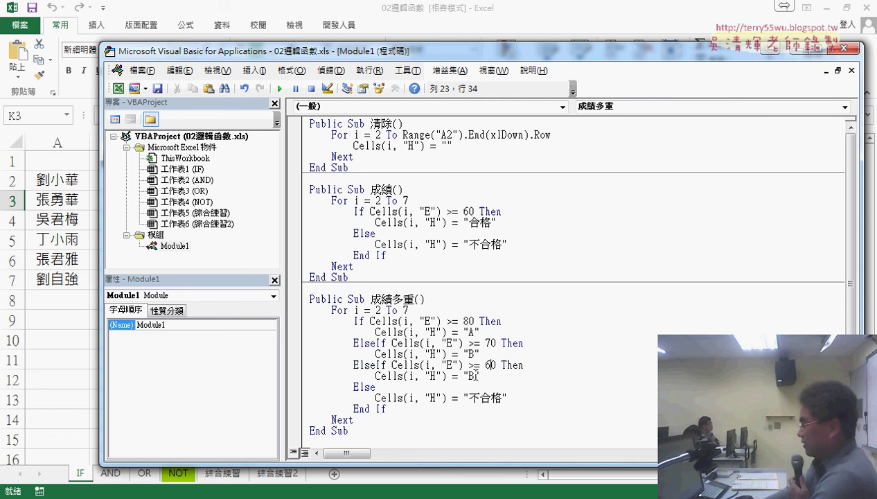
{"action": "left_click", "coordinate": [474, 376]}
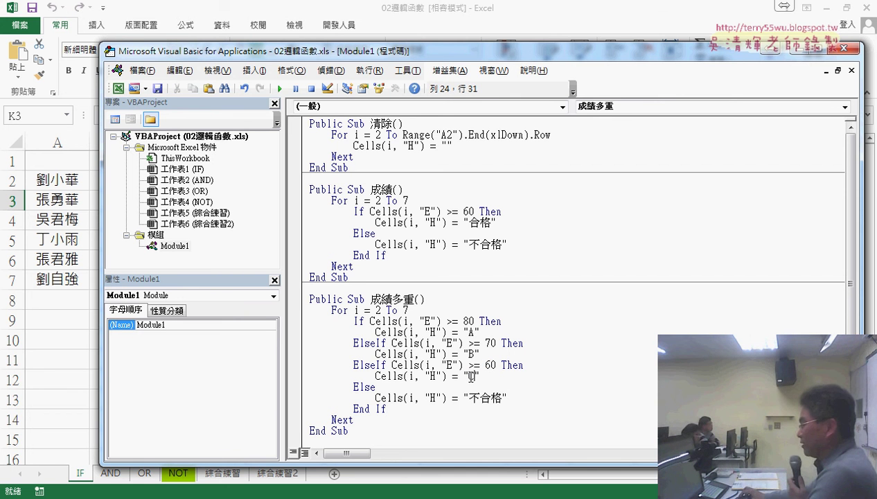
{"action": "type", "text": "C"}
{"action": "left_click_drag", "start_coordinate": [376, 387], "coordinate": [354, 387]}
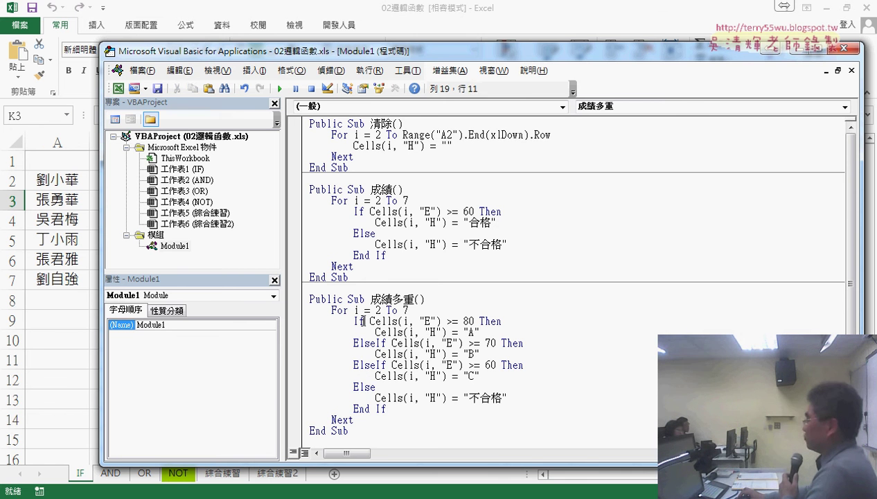
{"action": "double_click", "coordinate": [358, 321]}
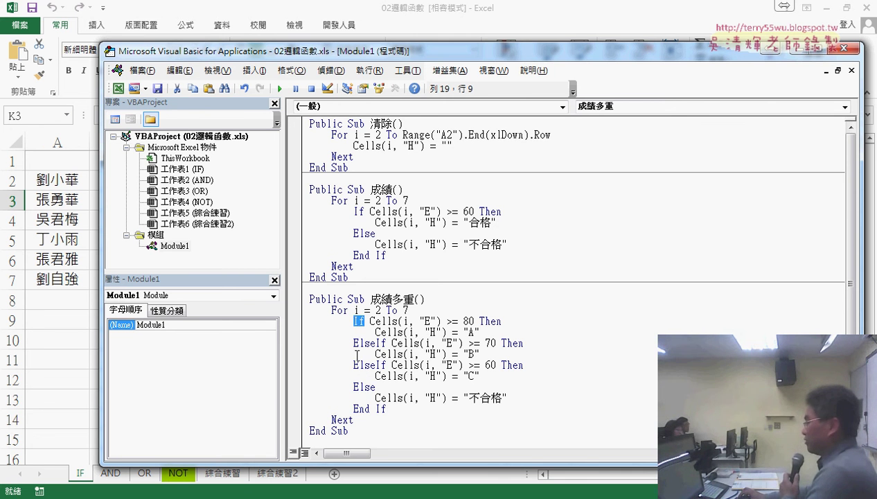
{"action": "left_click_drag", "start_coordinate": [354, 343], "coordinate": [375, 344]}
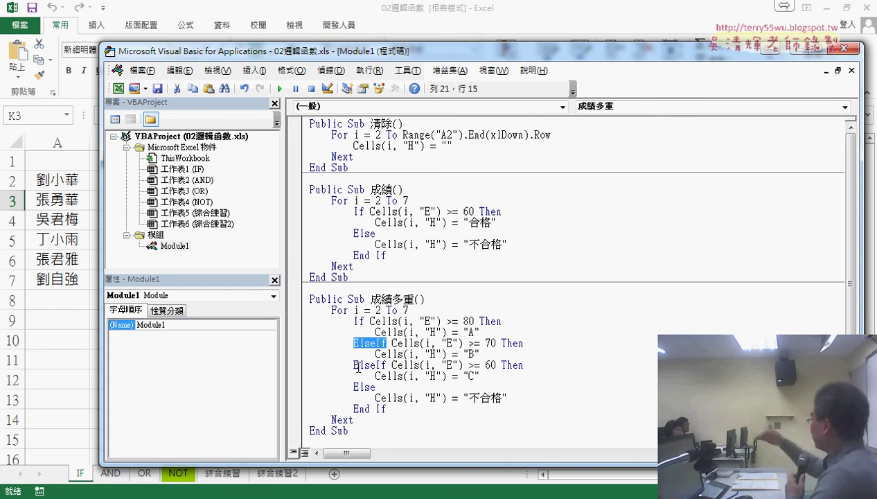
{"action": "double_click", "coordinate": [371, 365]}
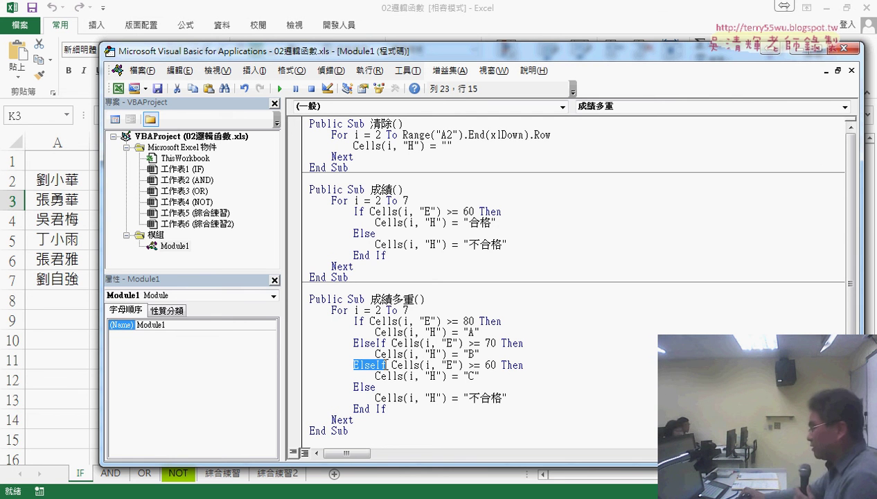
{"action": "left_click_drag", "start_coordinate": [375, 387], "coordinate": [354, 388]}
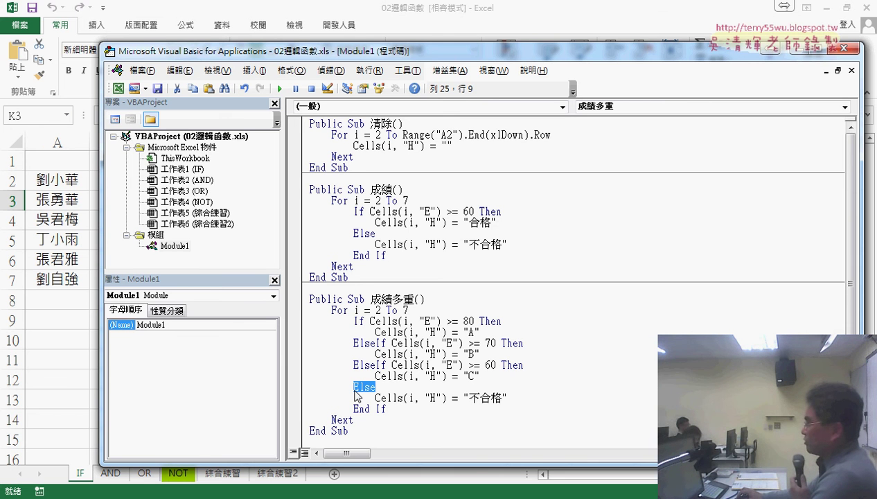
{"action": "left_click_drag", "start_coordinate": [531, 397], "coordinate": [294, 394]}
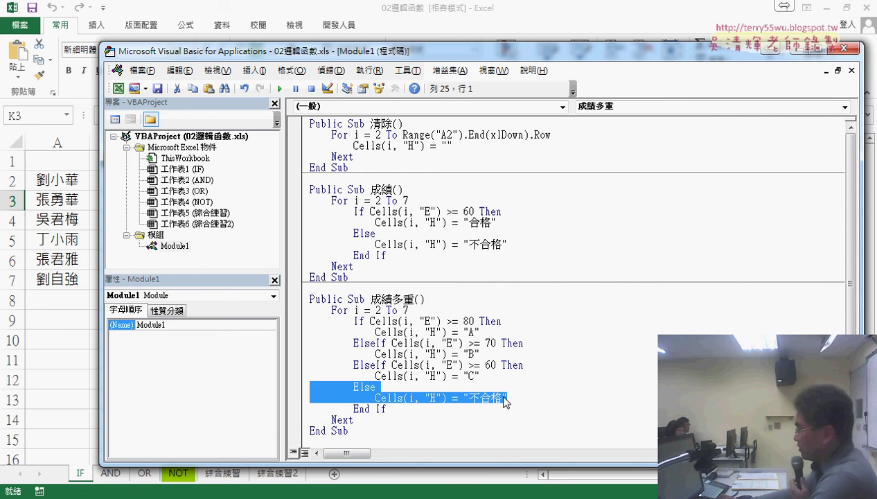
Replace 不合格 with "D" in the Else line, then review the finished 成績多重 Sub
{"action": "key", "text": "Left"}
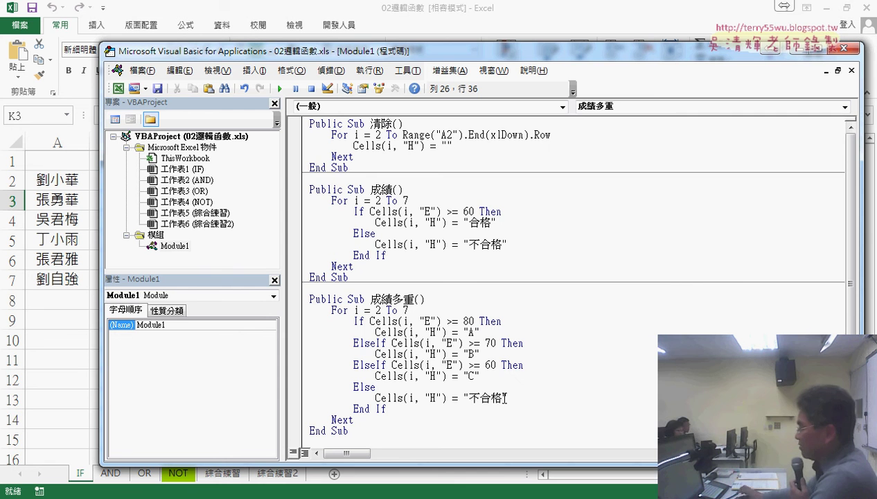
{"action": "left_click_drag", "start_coordinate": [505, 398], "coordinate": [469, 398]}
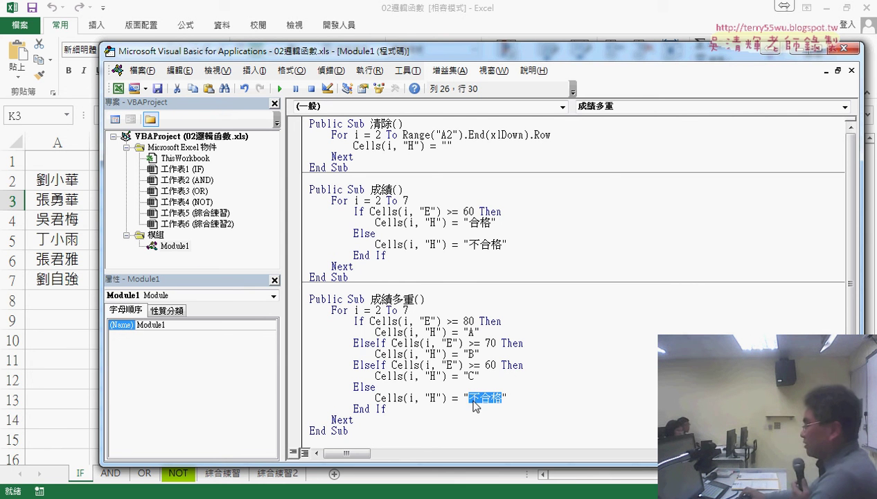
{"action": "type", "text": "D"}
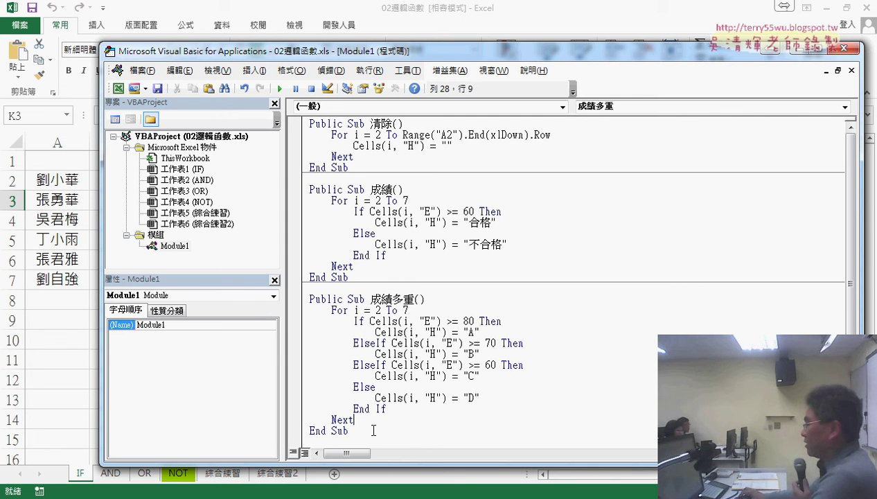
{"action": "left_click_drag", "start_coordinate": [374, 431], "coordinate": [309, 299]}
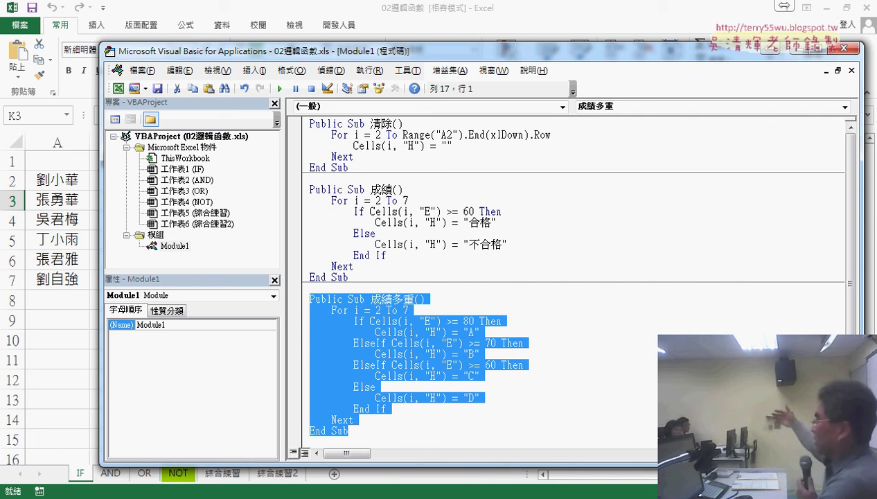
{"action": "left_click", "coordinate": [309, 299]}
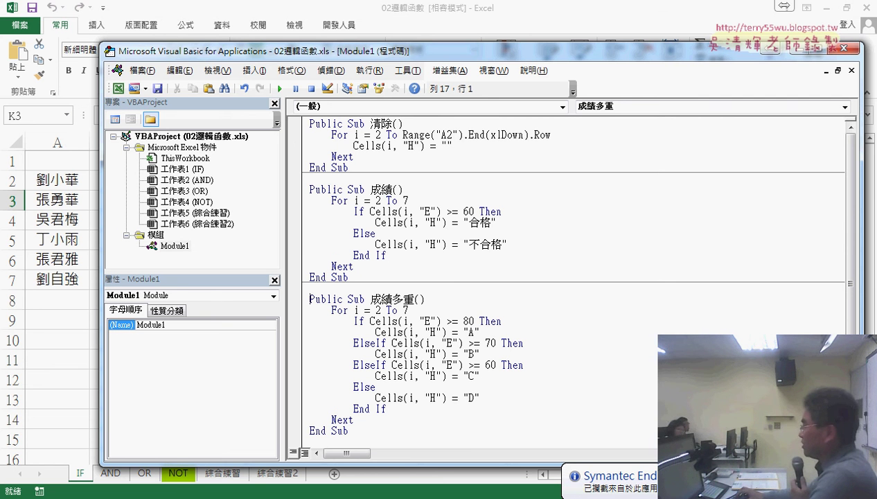
Clear column H, run 成績多重 to get A, C, D, B, D, D, and left-align H2:H7
{"action": "left_click", "coordinate": [726, 16]}
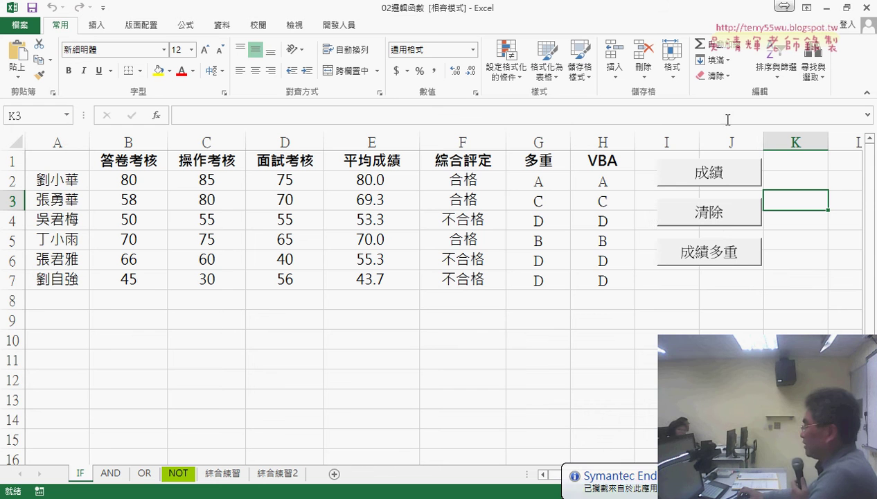
{"action": "left_click", "coordinate": [717, 218]}
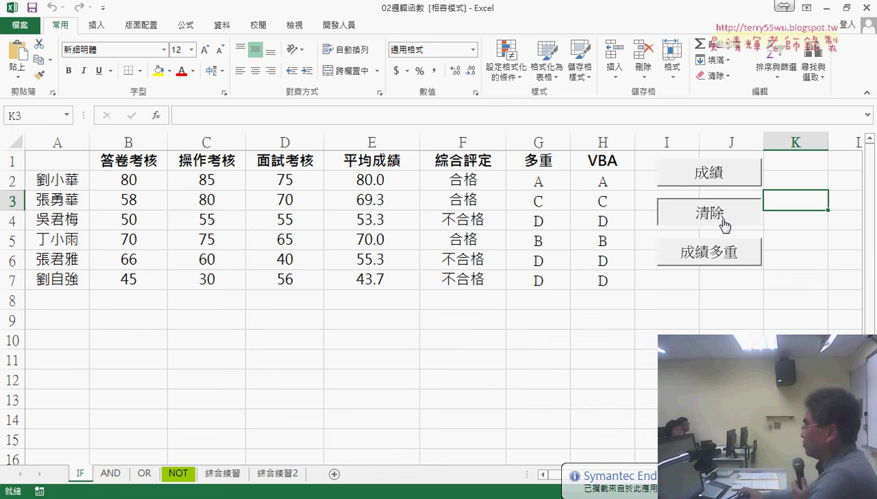
{"action": "left_click", "coordinate": [725, 257]}
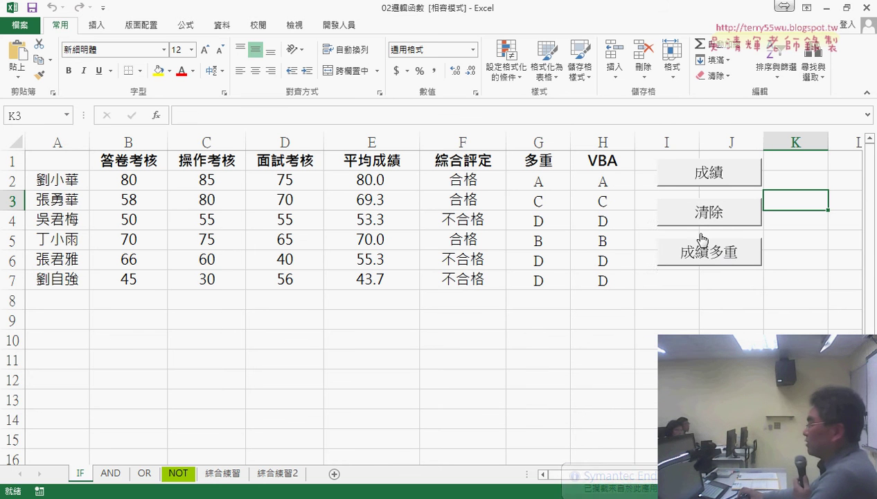
{"action": "left_click_drag", "start_coordinate": [603, 181], "coordinate": [607, 280]}
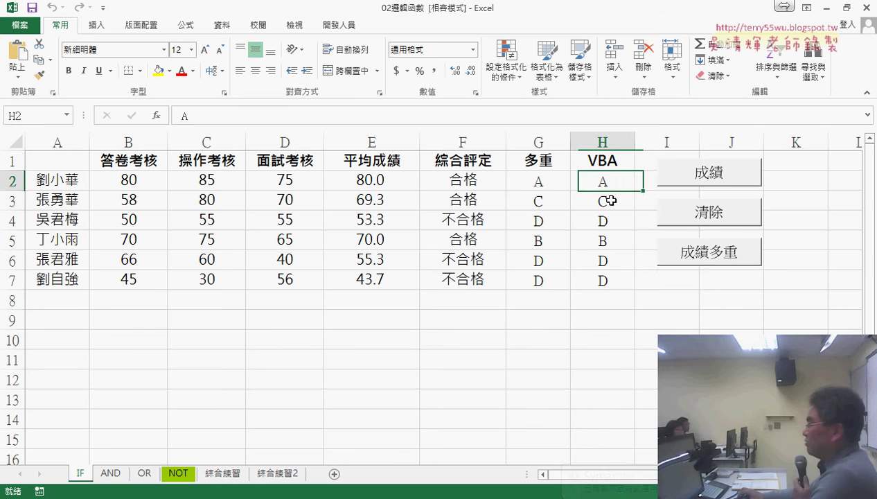
{"action": "left_click", "coordinate": [240, 70]}
{"action": "left_click_drag", "start_coordinate": [579, 186], "coordinate": [773, 335]}
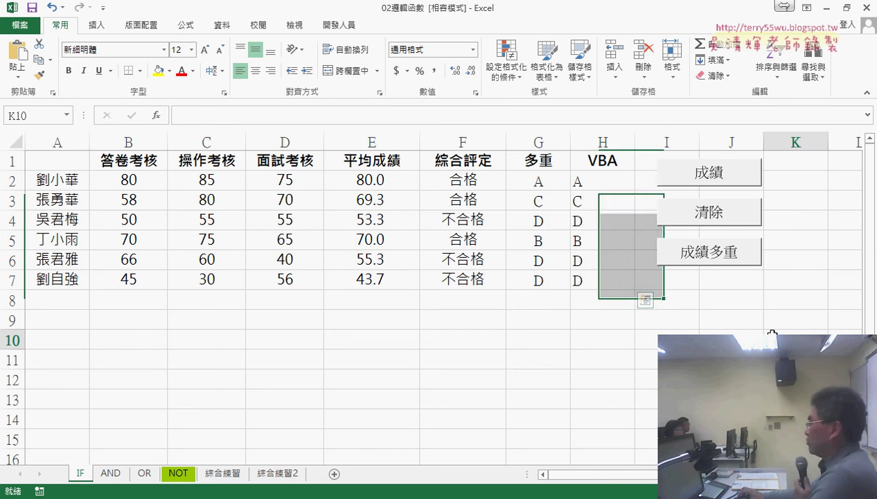
{"action": "left_click", "coordinate": [718, 260]}
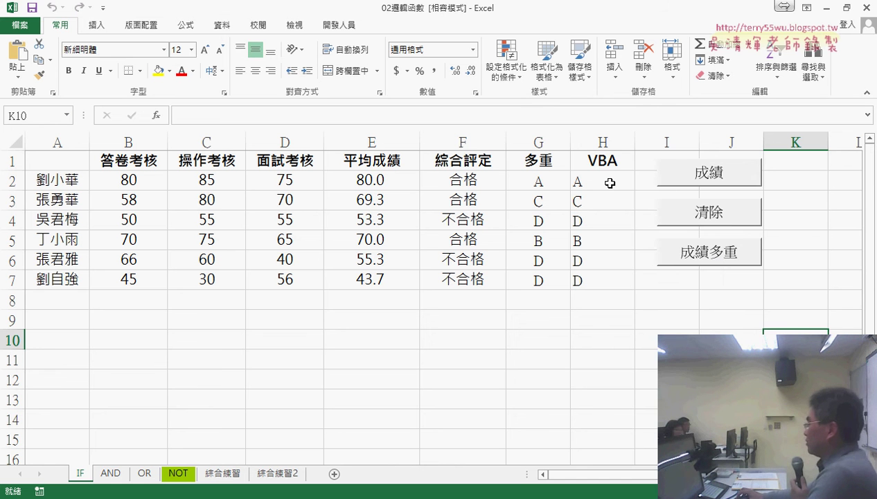
{"action": "left_click_drag", "start_coordinate": [609, 183], "coordinate": [606, 281]}
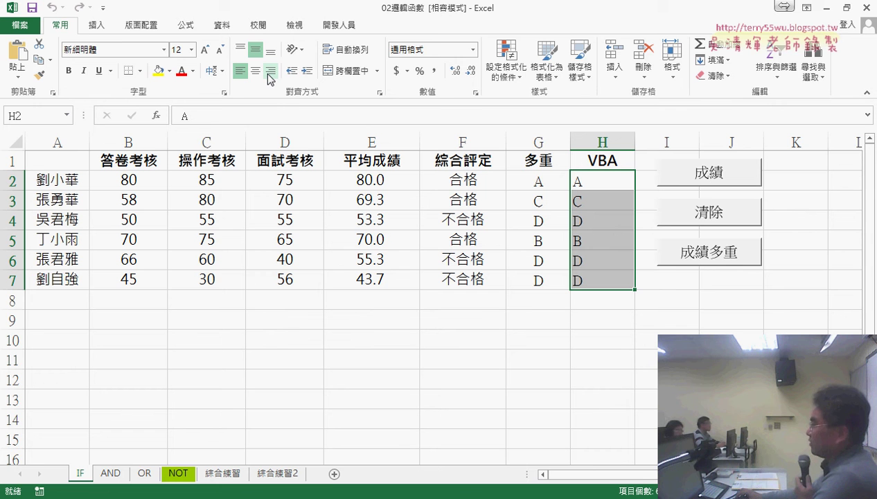
{"action": "left_click", "coordinate": [352, 29]}
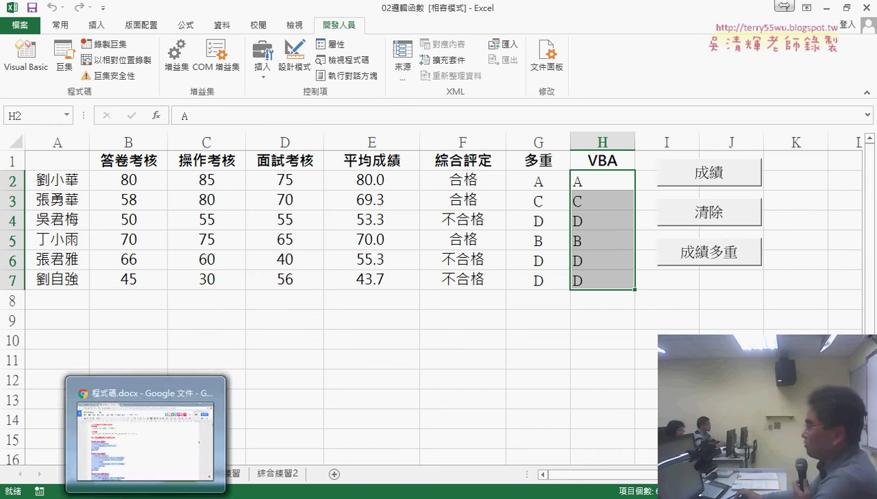
Switch to 程式碼.docx and scroll to the 成績多重 code ending with the H2:H7 xlCenter line
{"action": "left_click", "coordinate": [146, 498]}
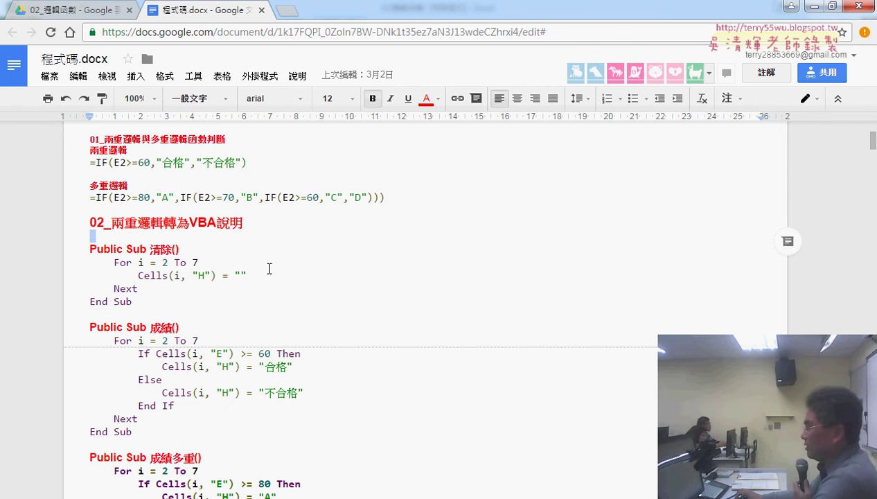
{"action": "scroll", "coordinate": [121, 204], "scroll_direction": "down", "scroll_amount": 2}
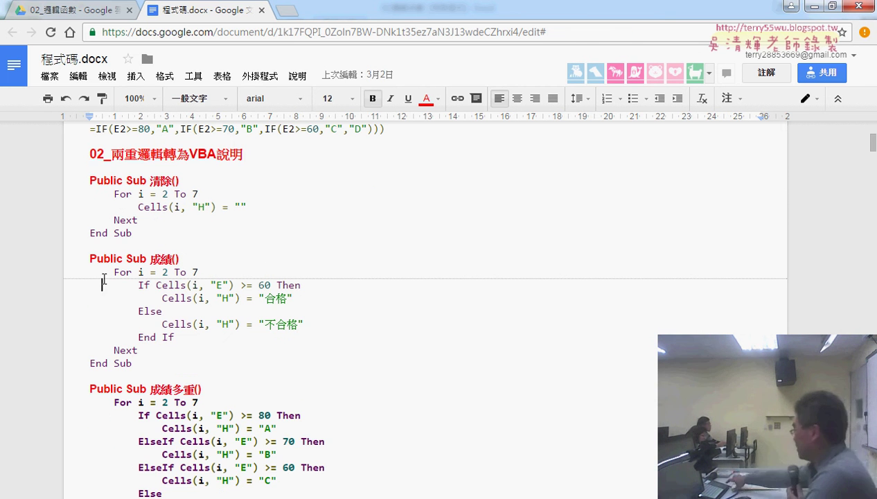
{"action": "left_click", "coordinate": [114, 415]}
{"action": "scroll", "coordinate": [159, 404], "scroll_direction": "down", "scroll_amount": 2}
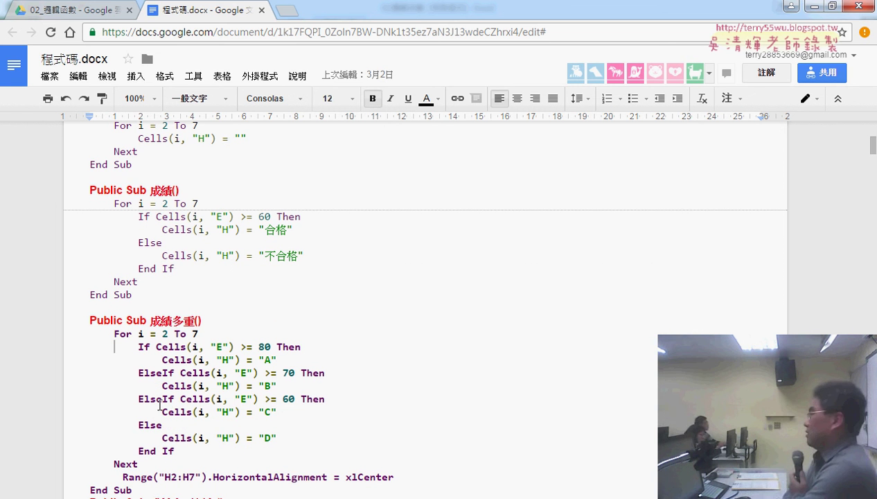